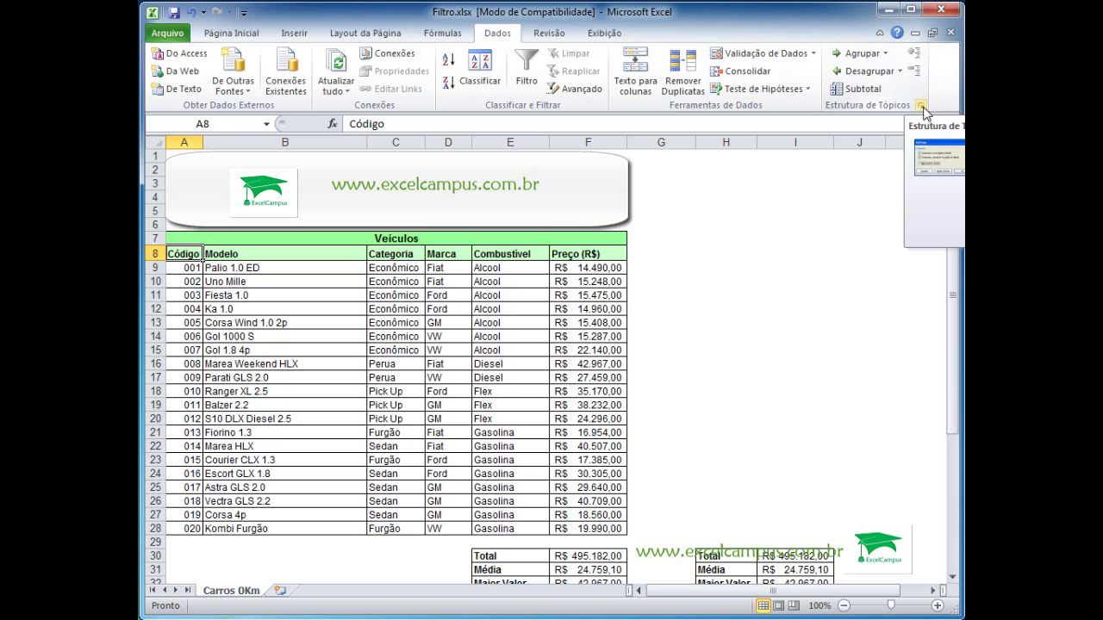
Open the Subtotal settings for the vehicle table and examine the available grouping fields, functions and columns to subtotal.
left_click(862, 88)
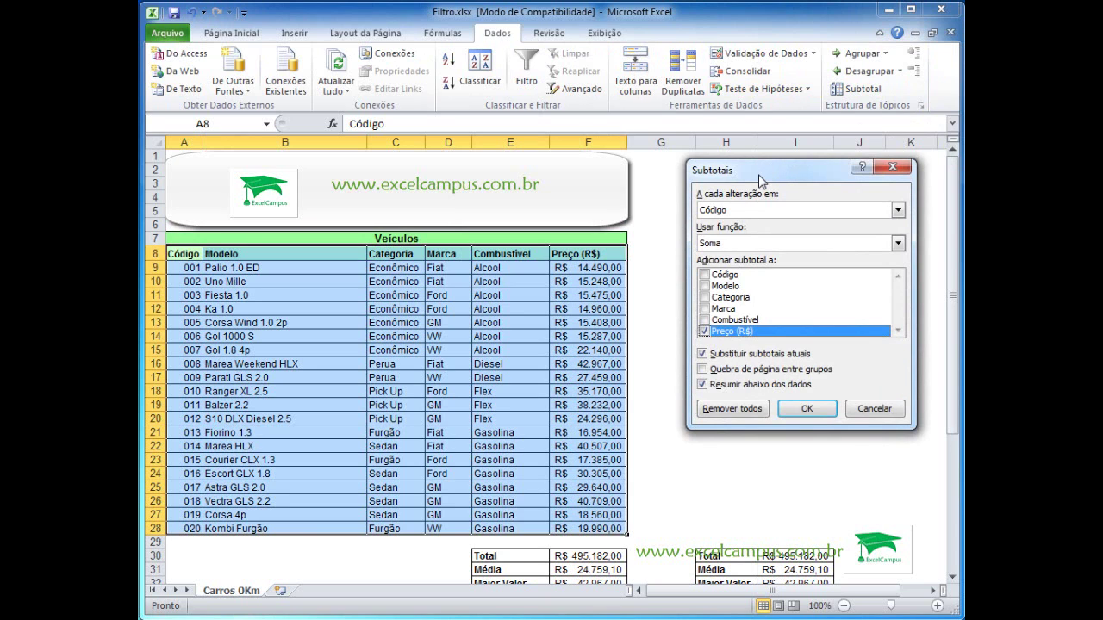
left_click_drag(761, 181, 727, 188)
right_click(880, 495)
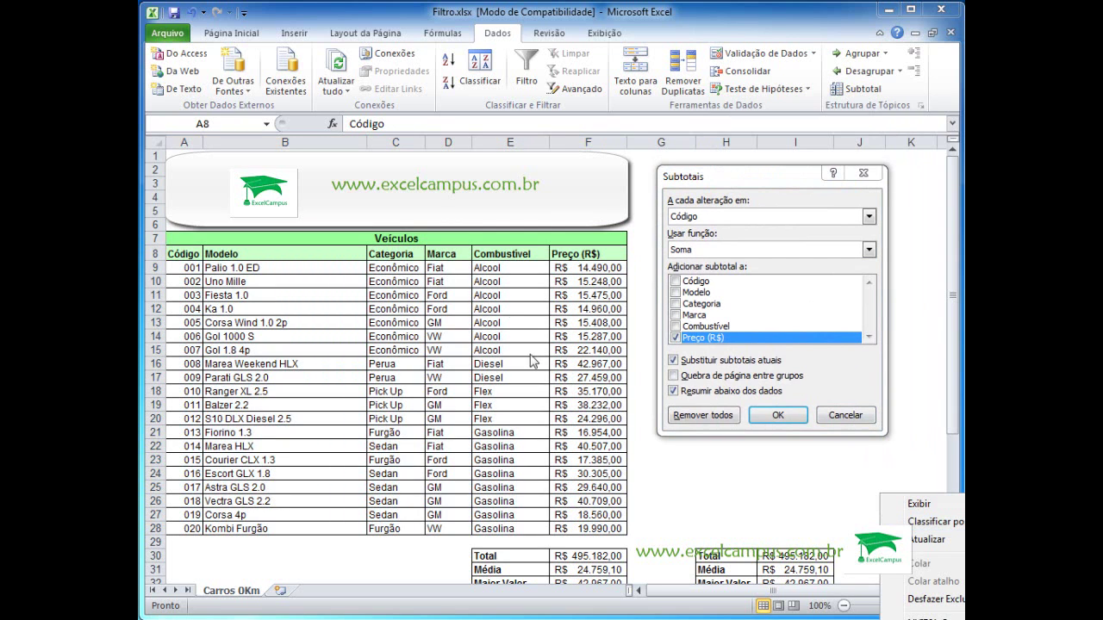
left_click(720, 203)
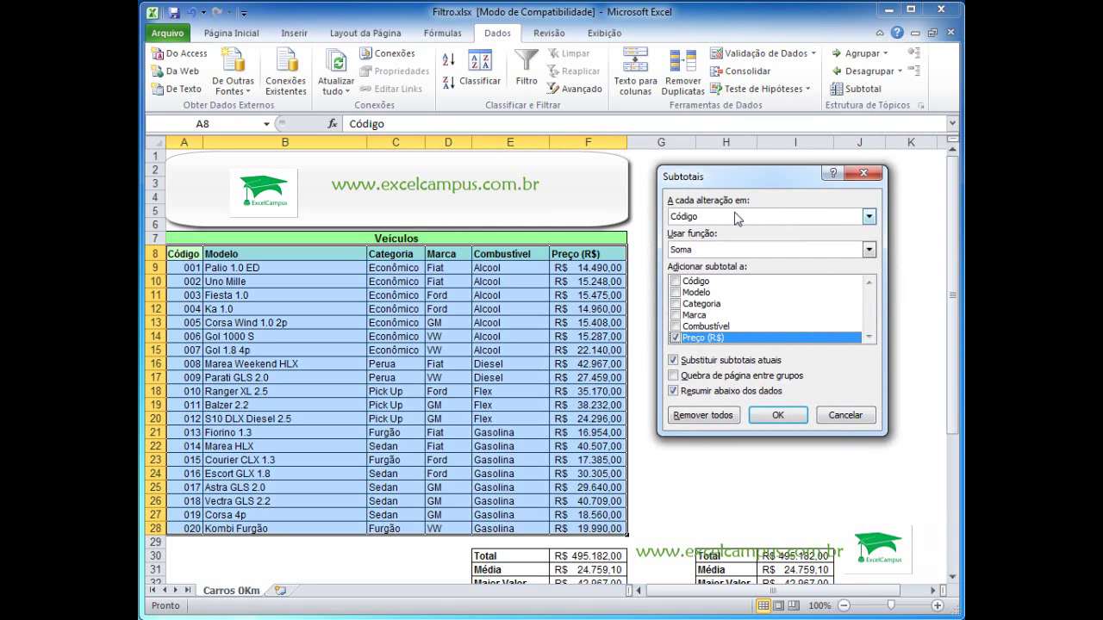
left_click(867, 218)
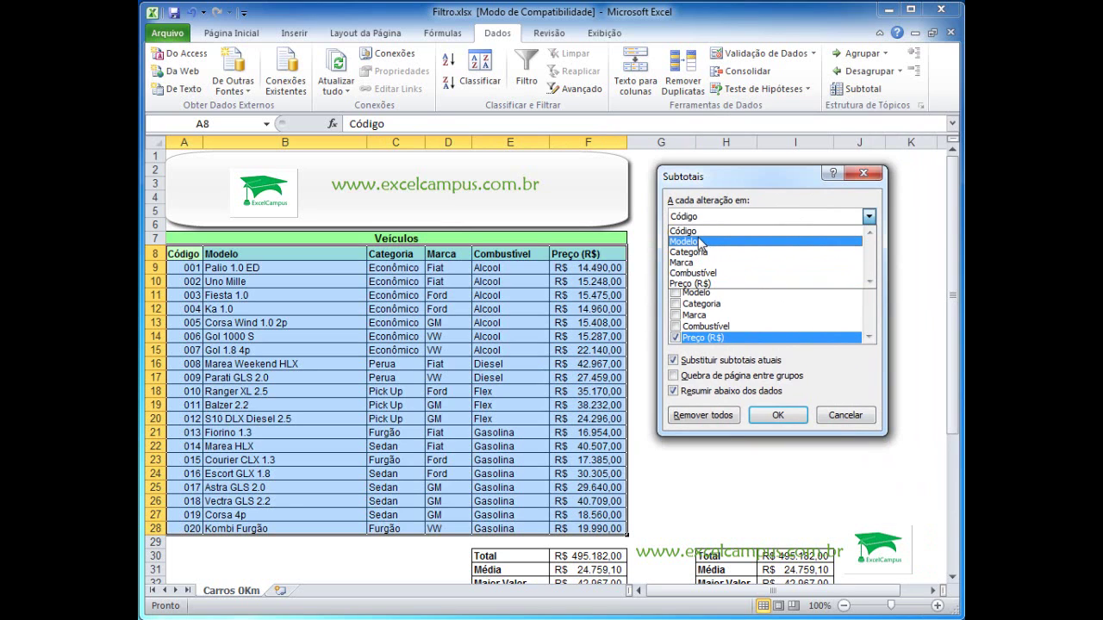
left_click(737, 215)
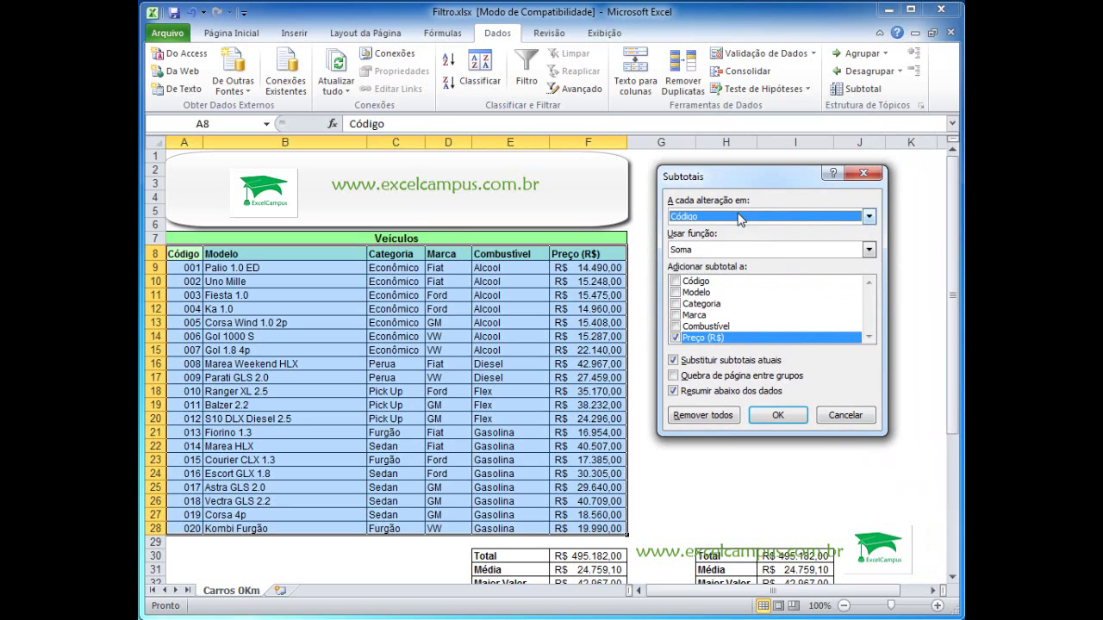
left_click(706, 249)
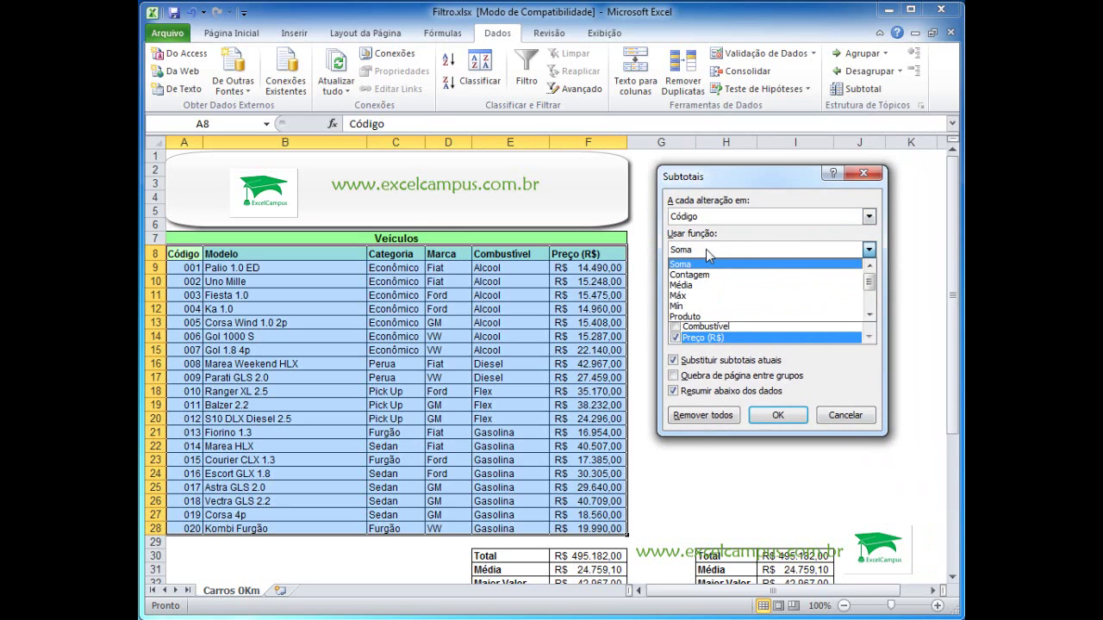
left_click(706, 249)
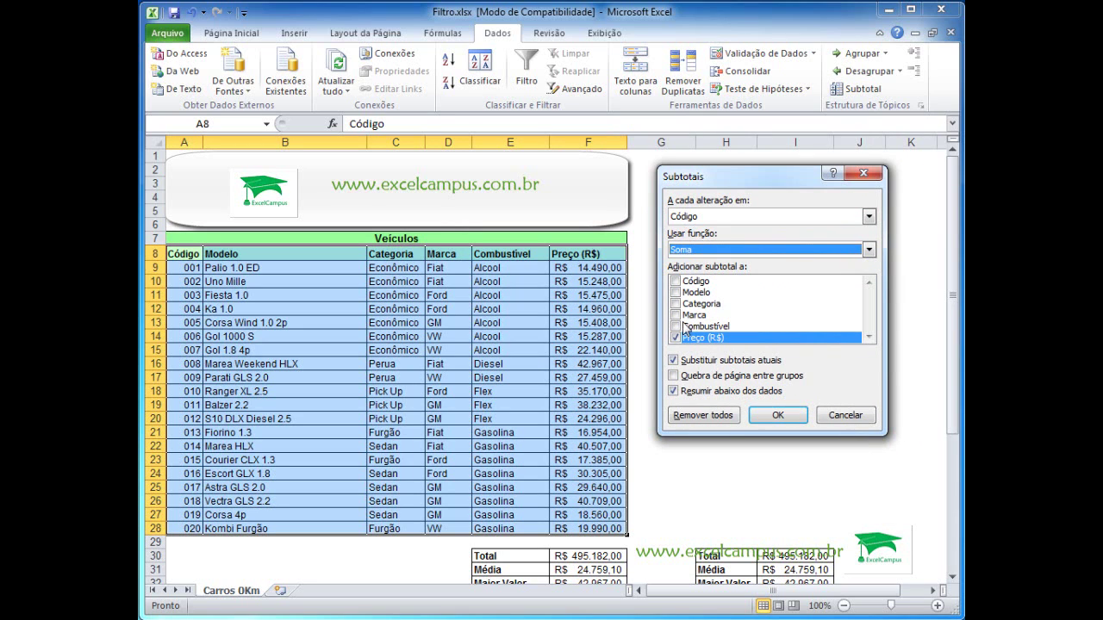
left_click(727, 216)
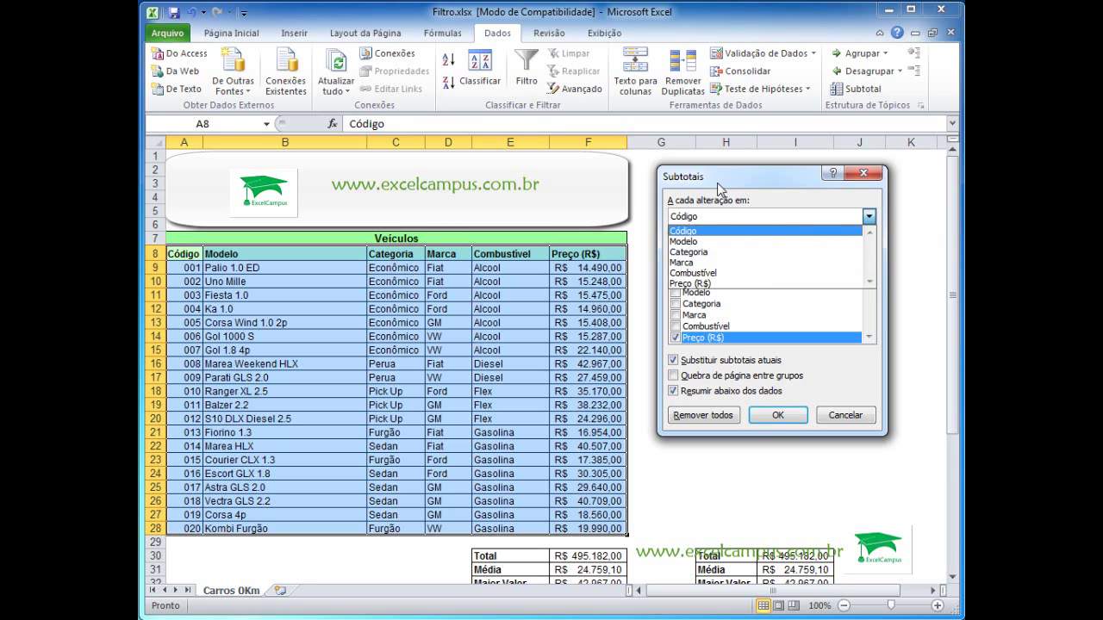
left_click(692, 216)
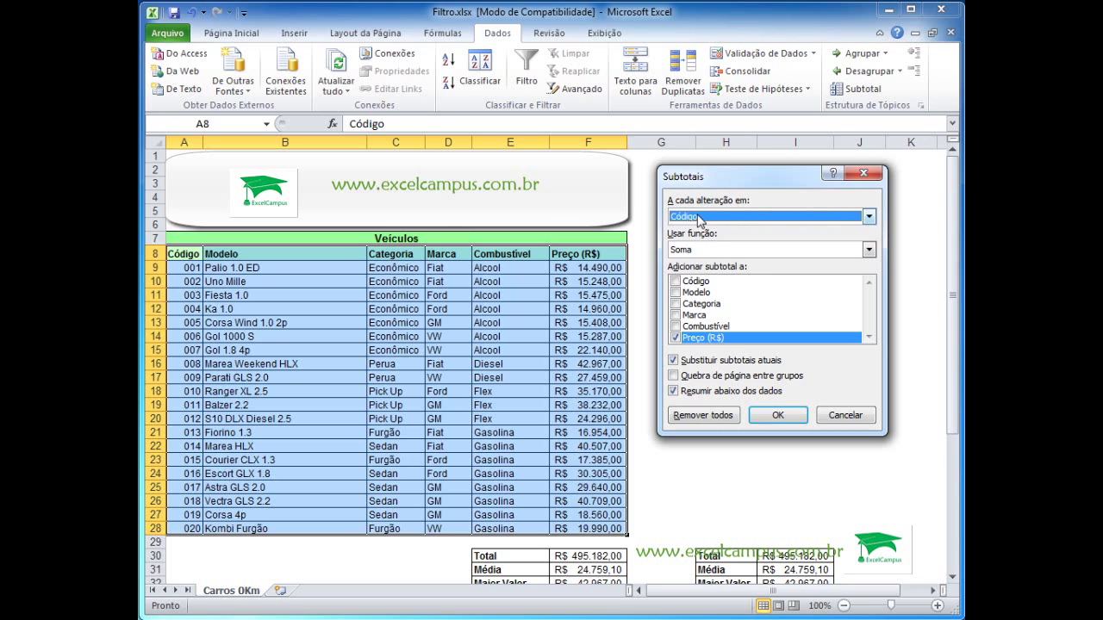
left_click(700, 220)
left_click(699, 242)
left_click(730, 216)
left_click(731, 262)
left_click(749, 222)
left_click(729, 262)
left_click(718, 217)
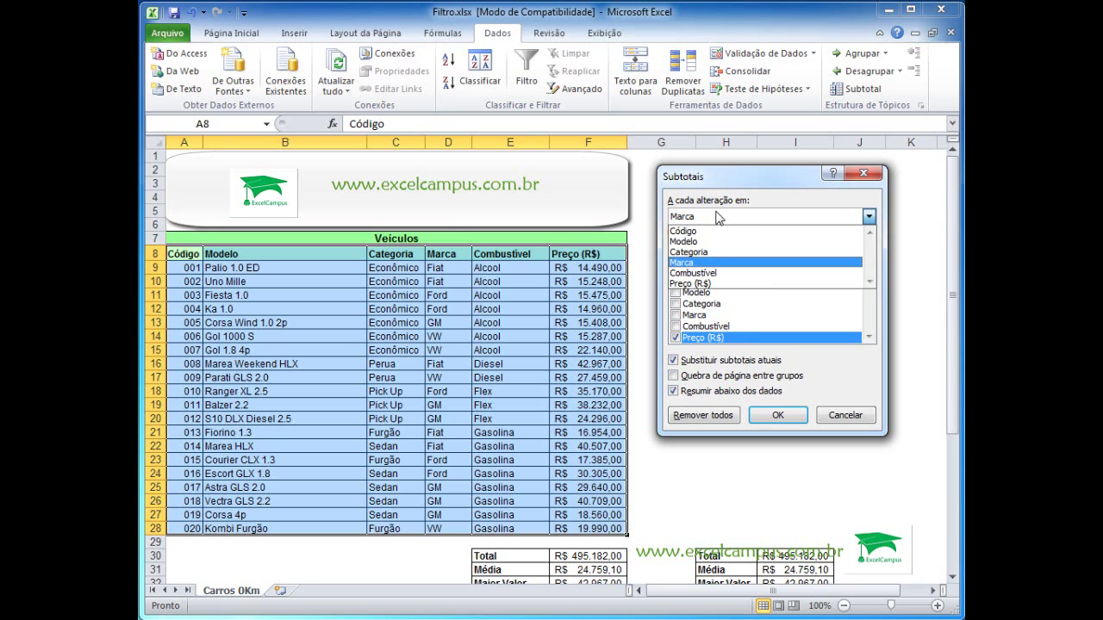
left_click(699, 263)
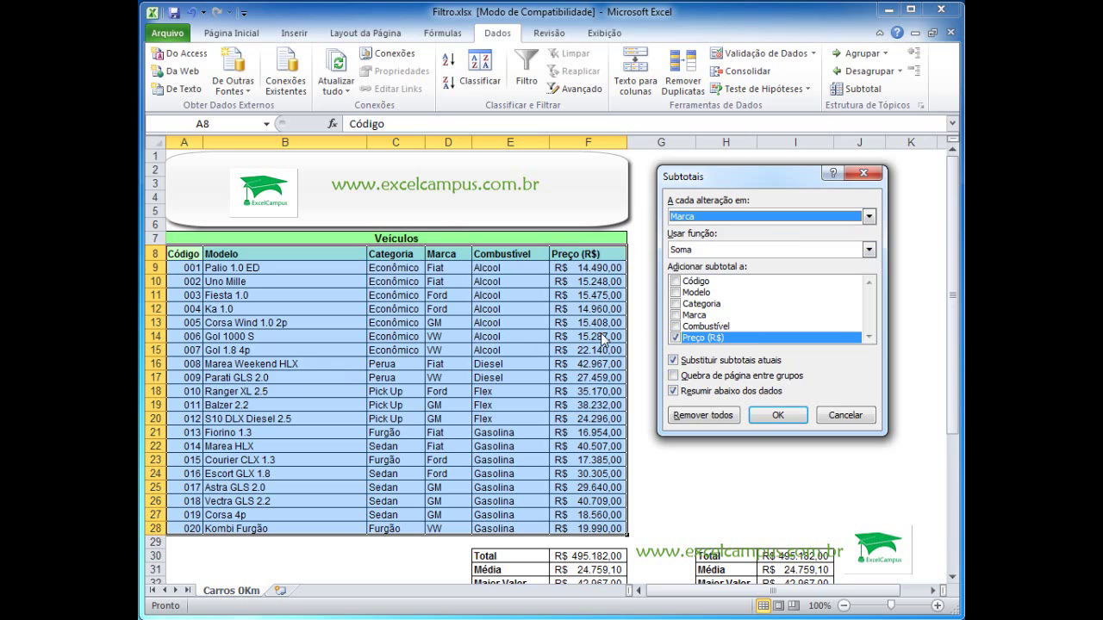
left_click(864, 416)
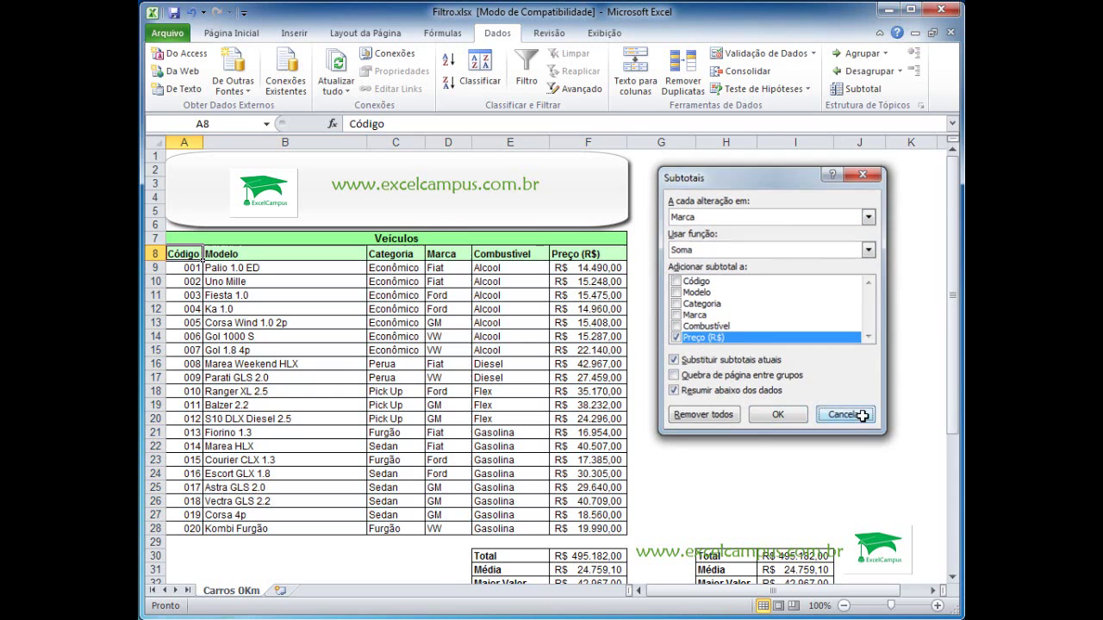
Sort the vehicle table by Categoria in ascending order.
left_click(394, 253)
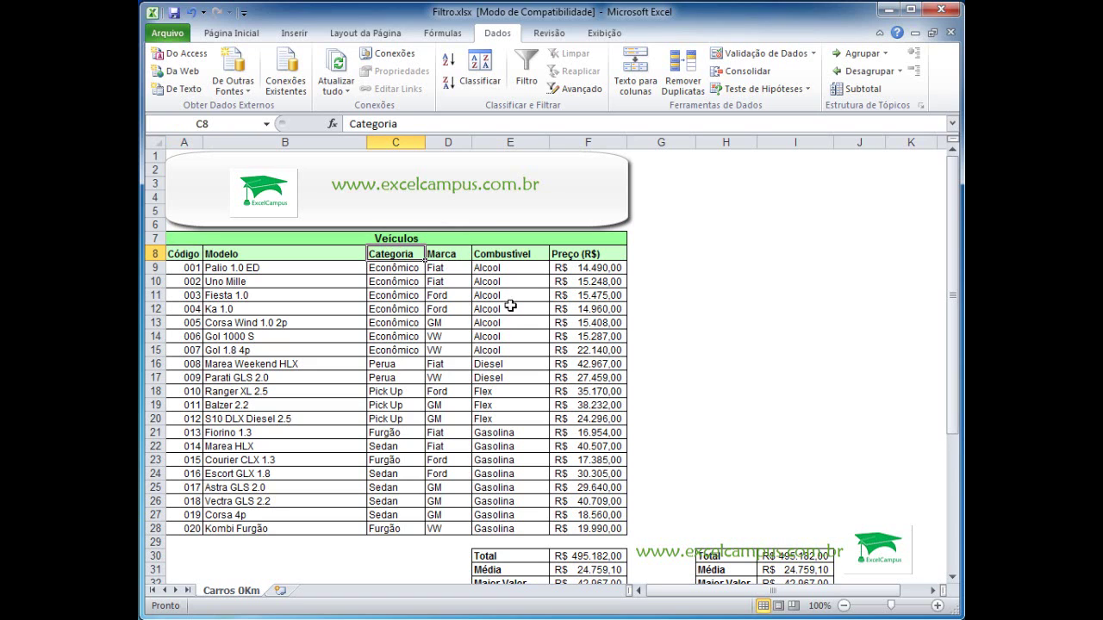
left_click(450, 62)
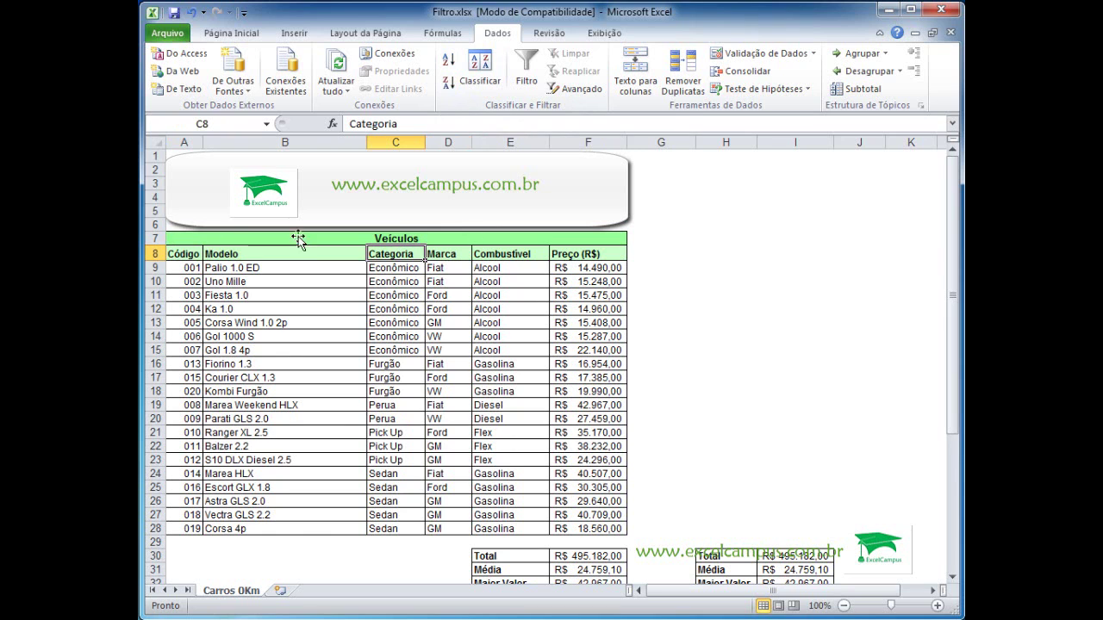
Add subtotals to the whole vehicle table at each change in Categoria, using Soma on Preço (R$).
left_click(183, 254)
key("ctrl+a")
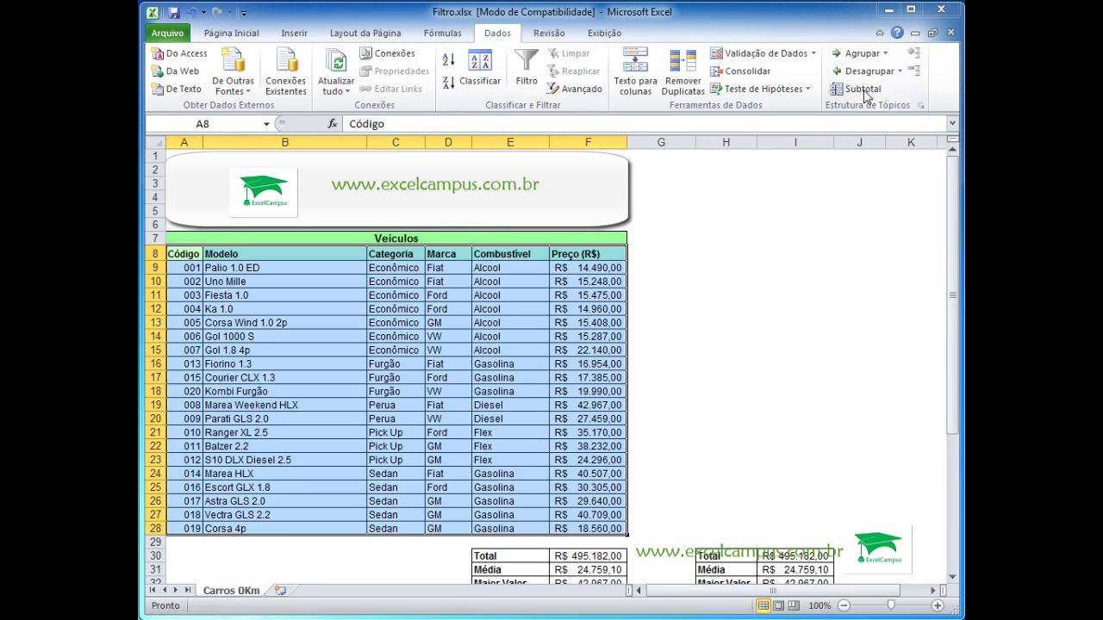
left_click(863, 90)
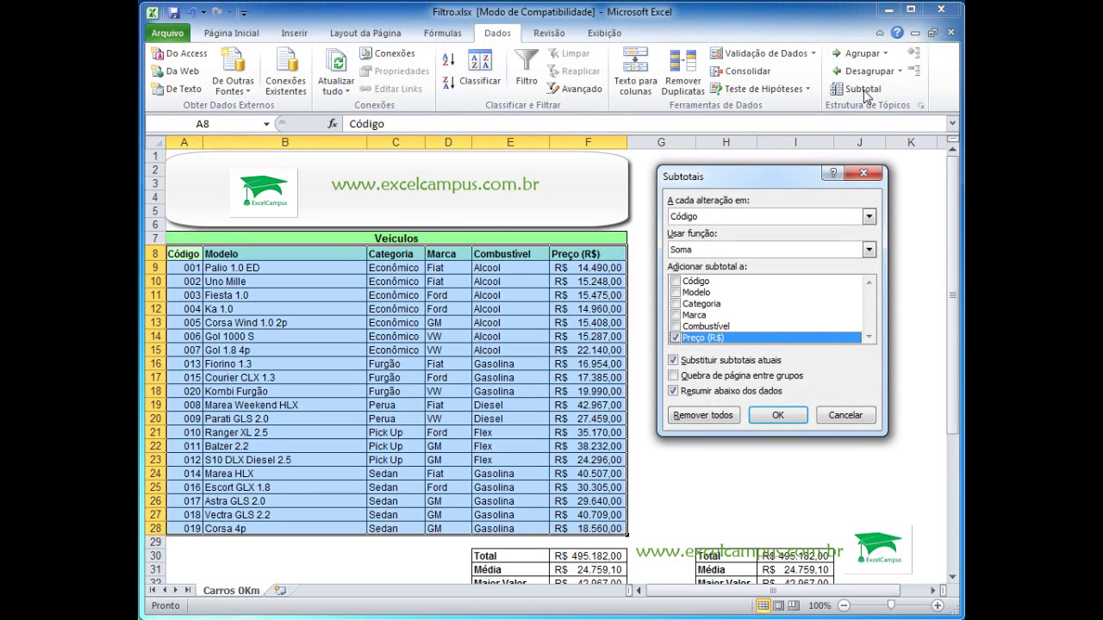
left_click(869, 218)
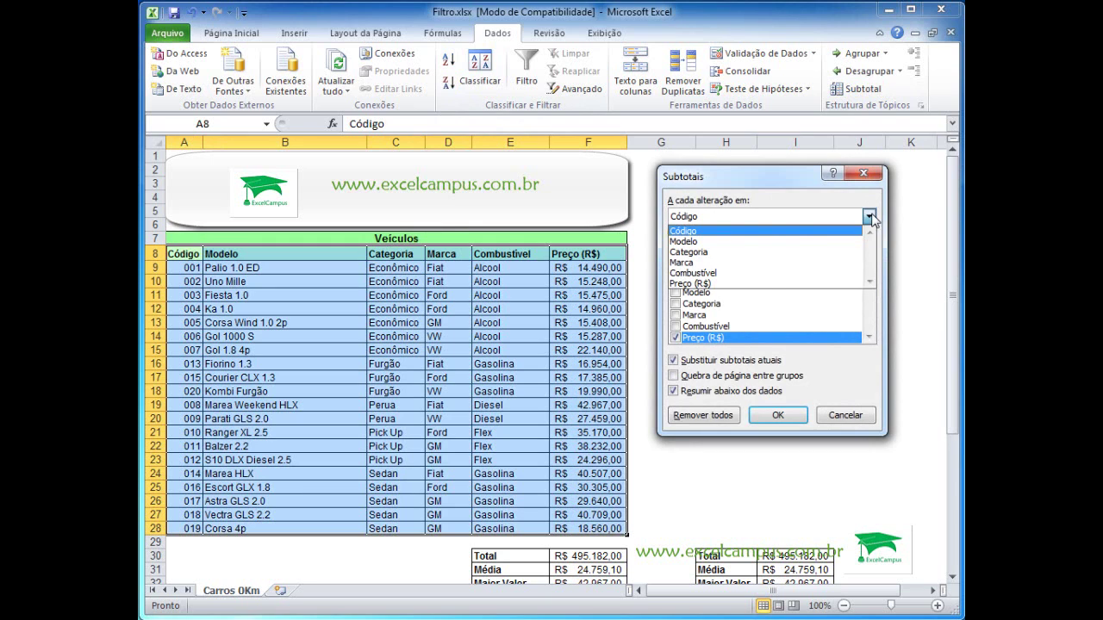
left_click(723, 250)
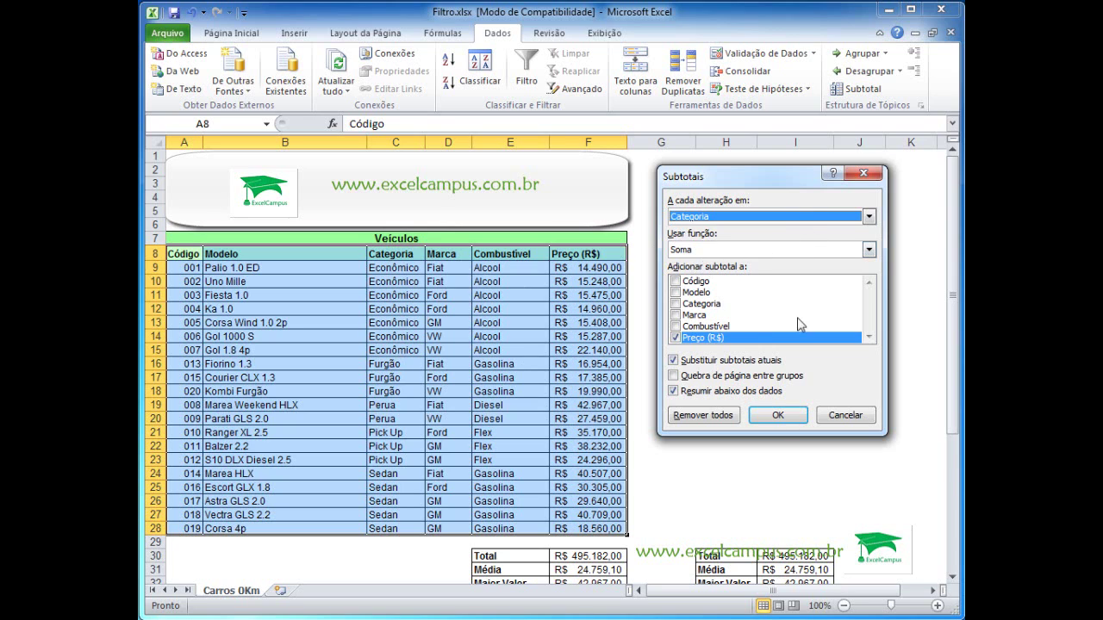
left_click(870, 250)
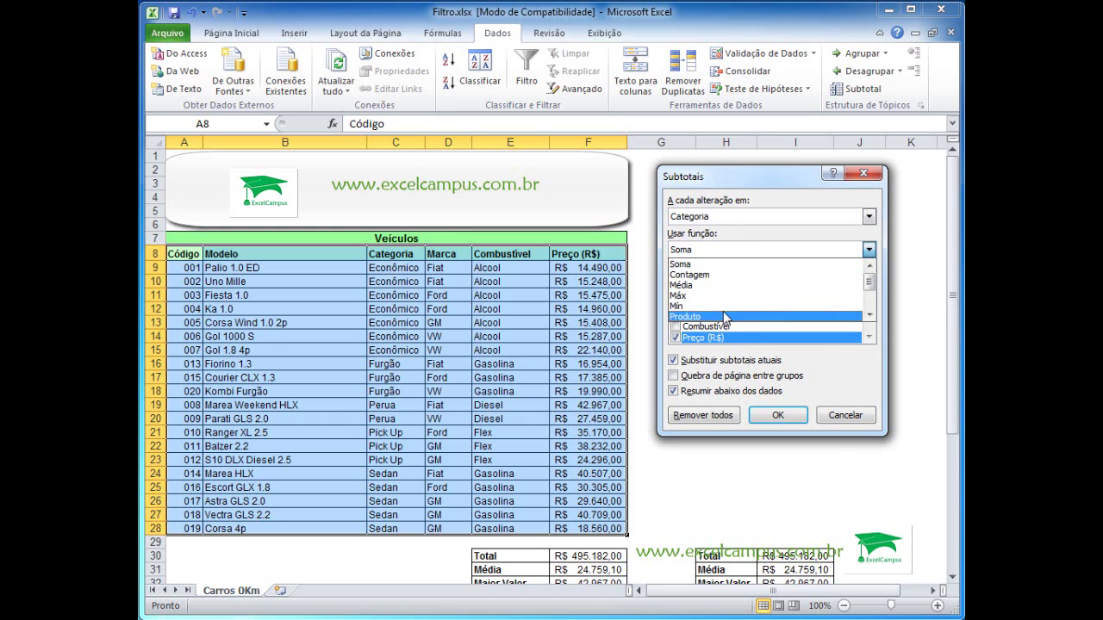
left_click(720, 251)
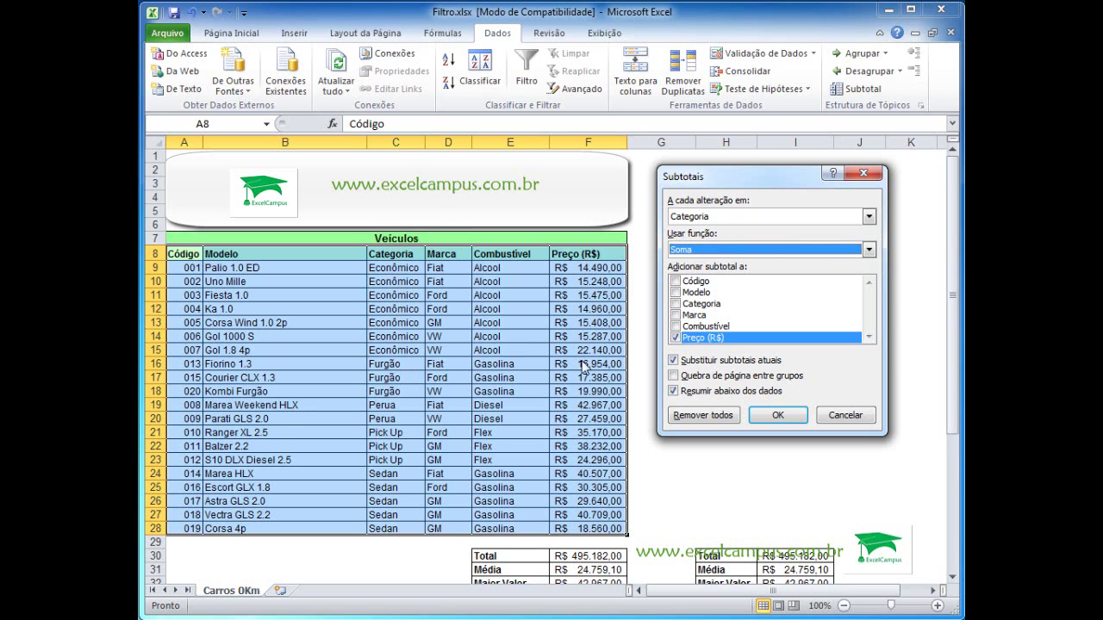
left_click(778, 417)
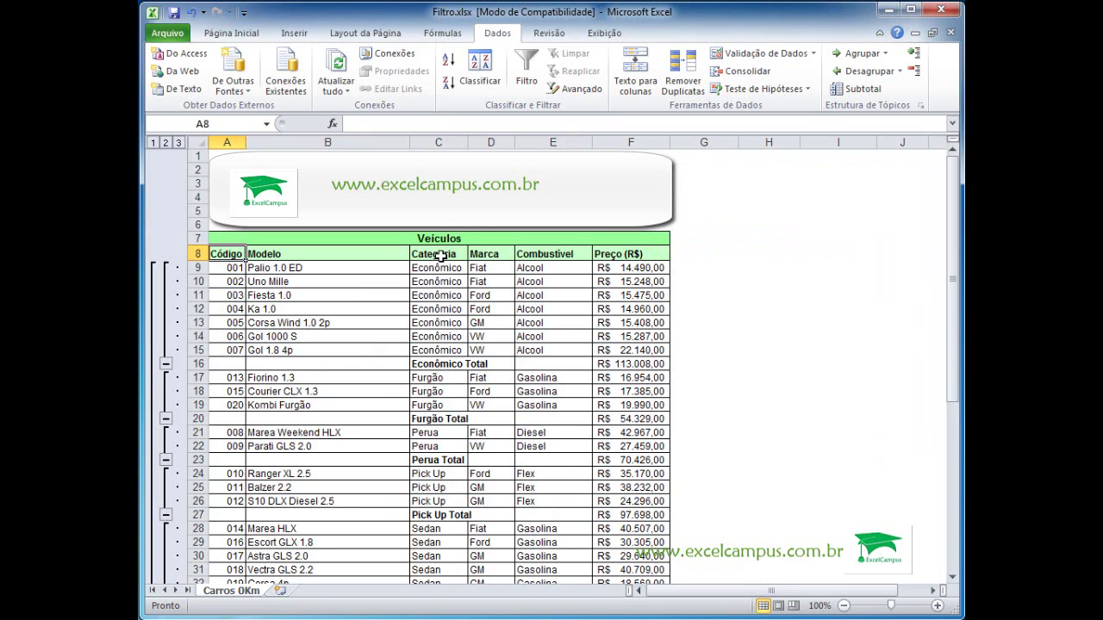
Examine the inserted category total rows, the Econômico subtotal formula and how the Categoria entries are grouped above each total.
left_click(440, 364)
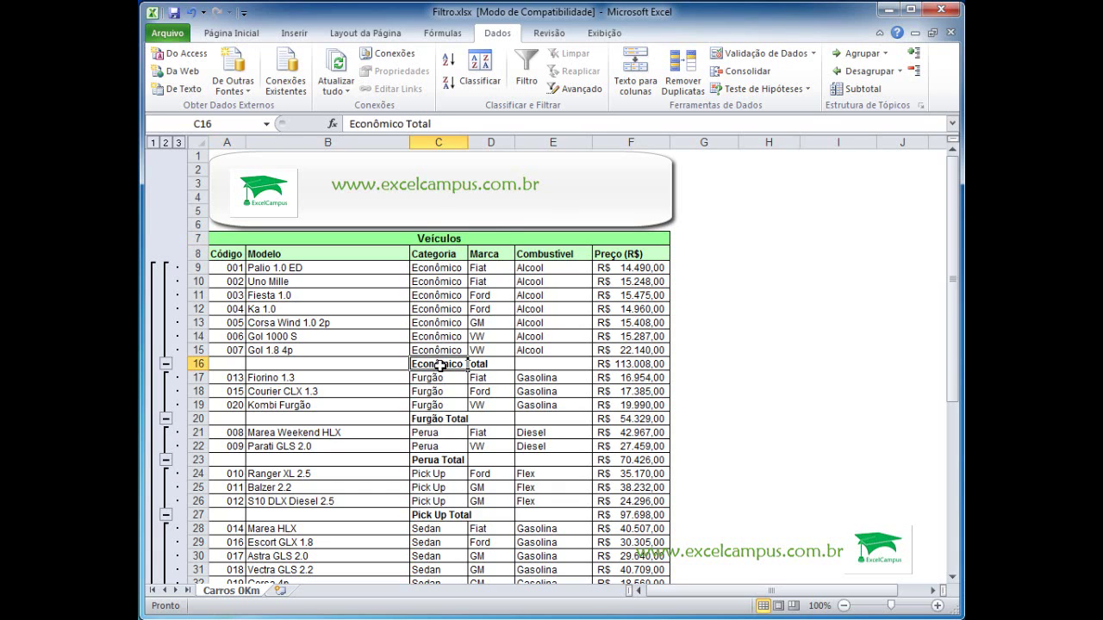
left_click(492, 366)
left_click(637, 371)
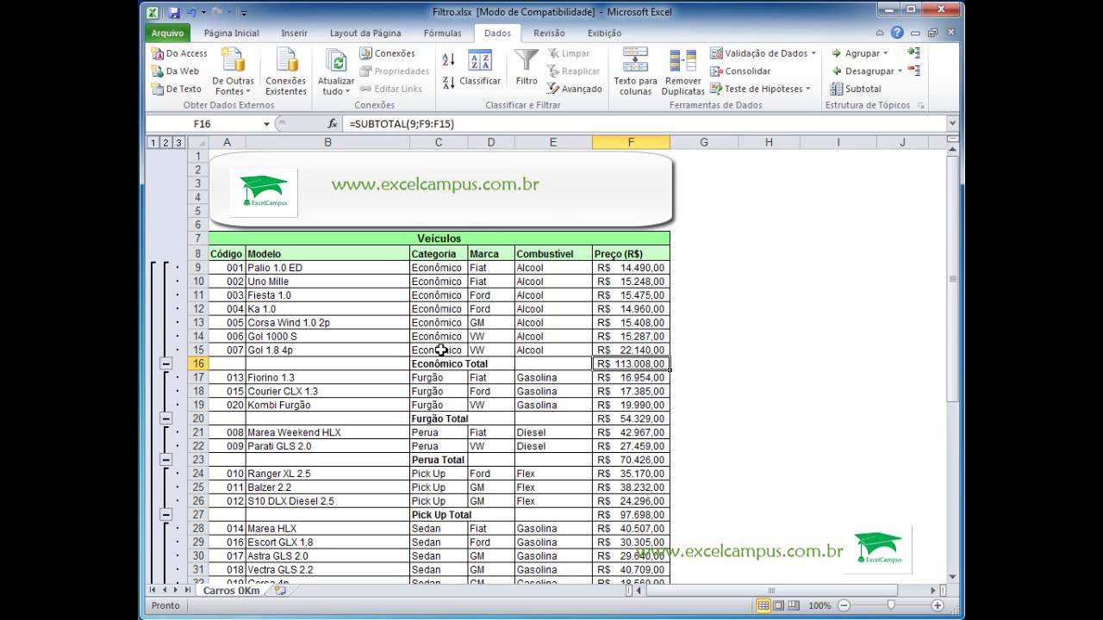
left_click(432, 418)
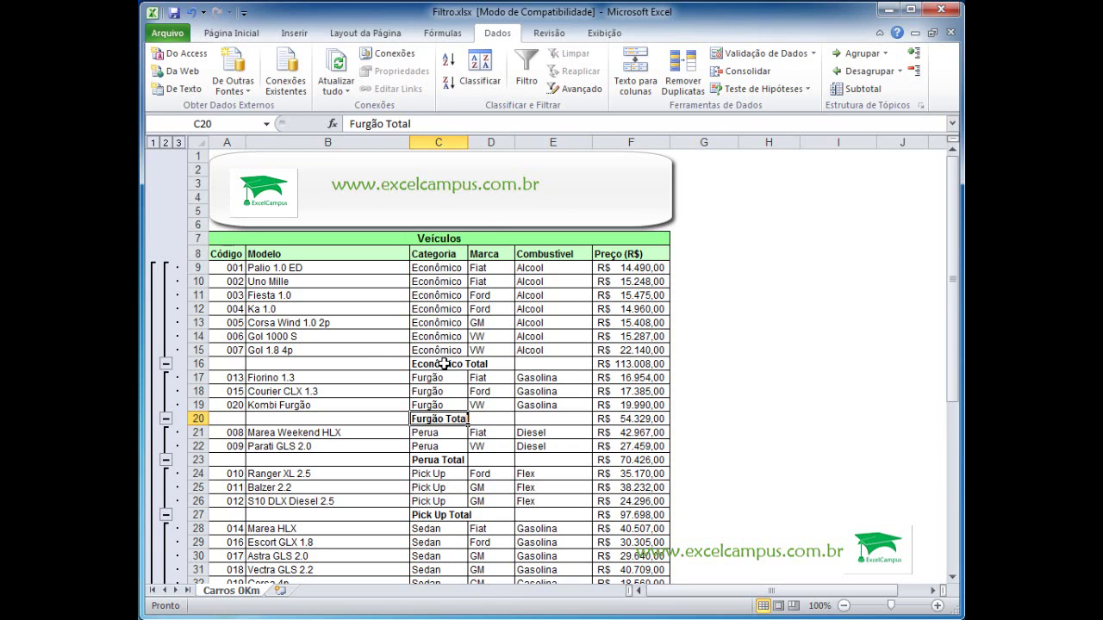
left_click(436, 269)
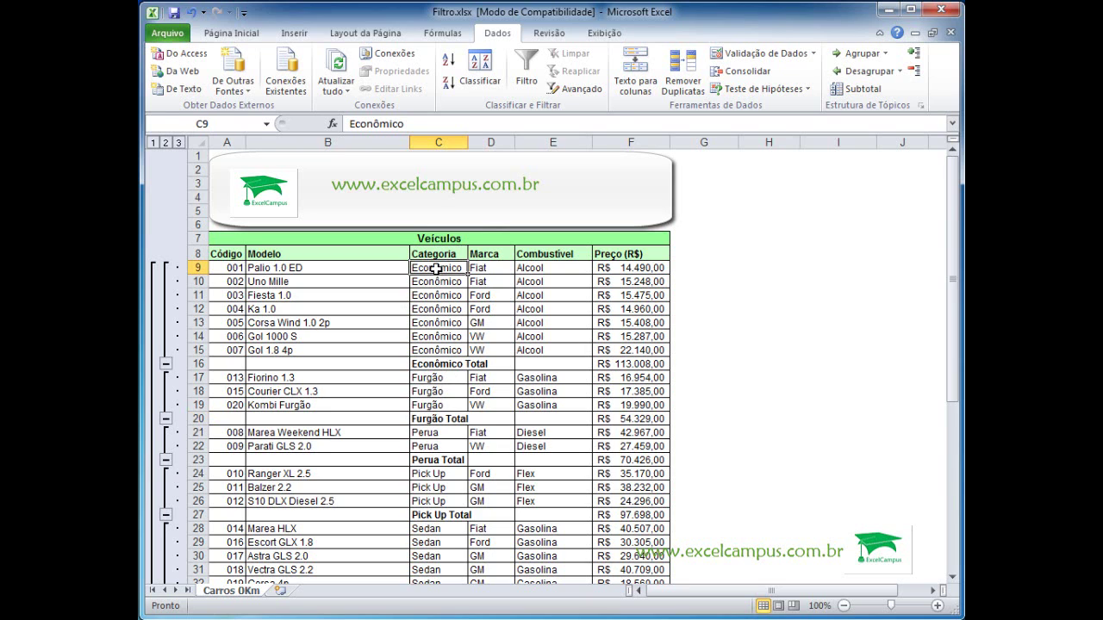
left_click(437, 283)
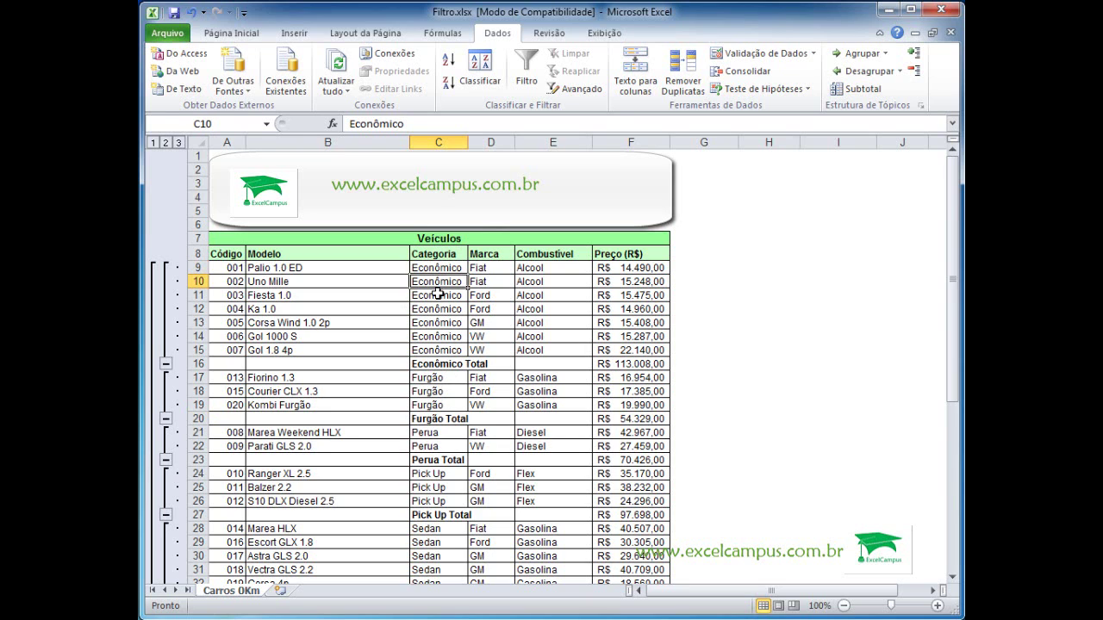
left_click(437, 296)
left_click(440, 309)
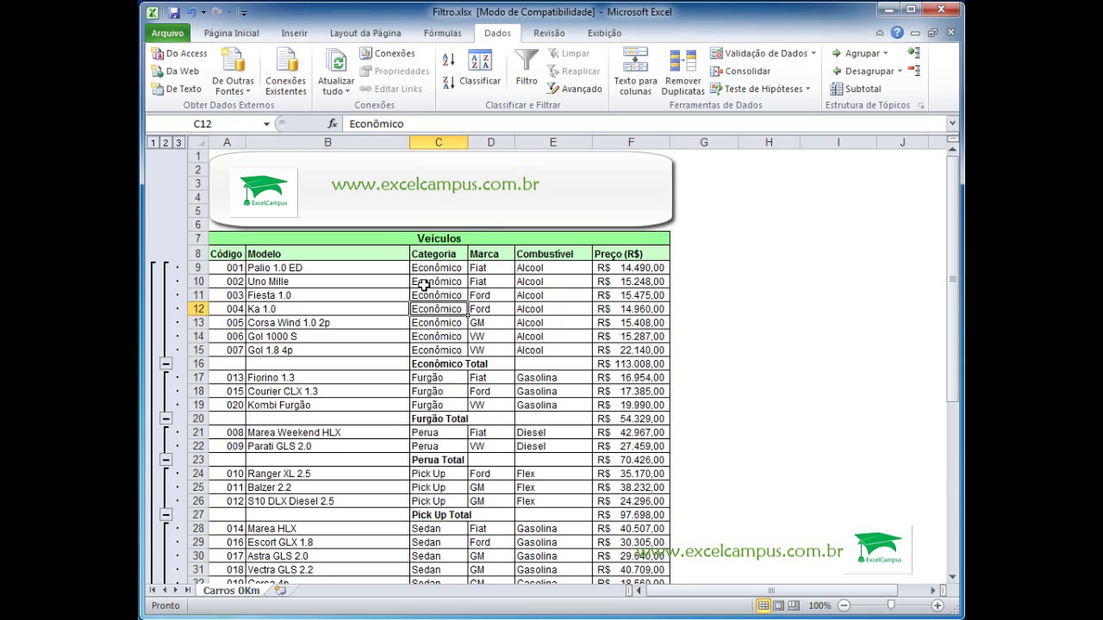
left_click(427, 283)
left_click(433, 310)
left_click(430, 325)
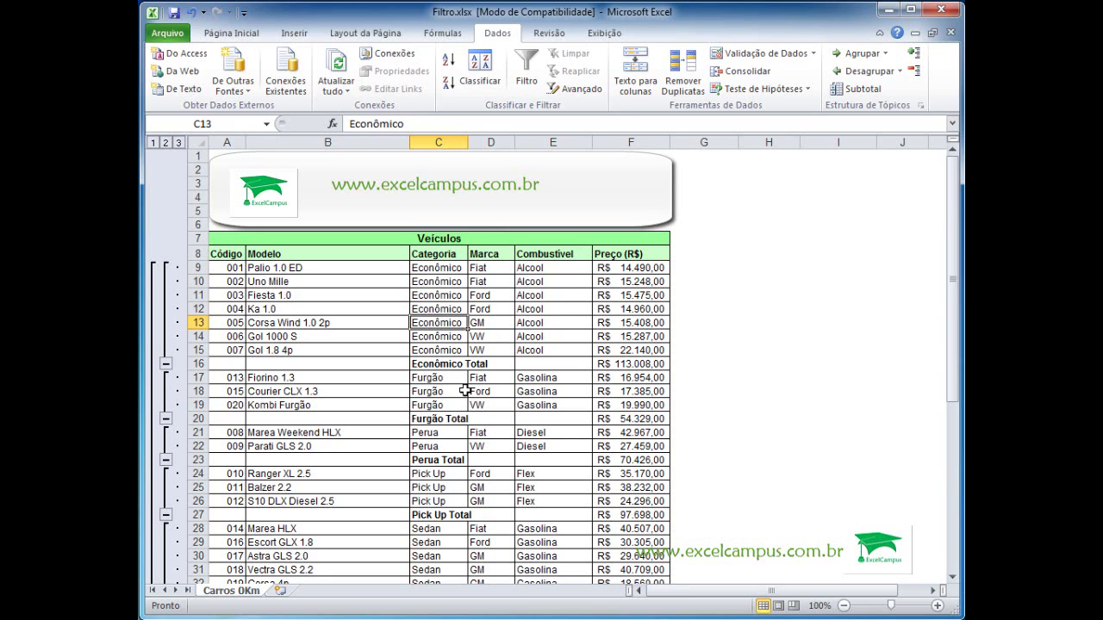
left_click(450, 337)
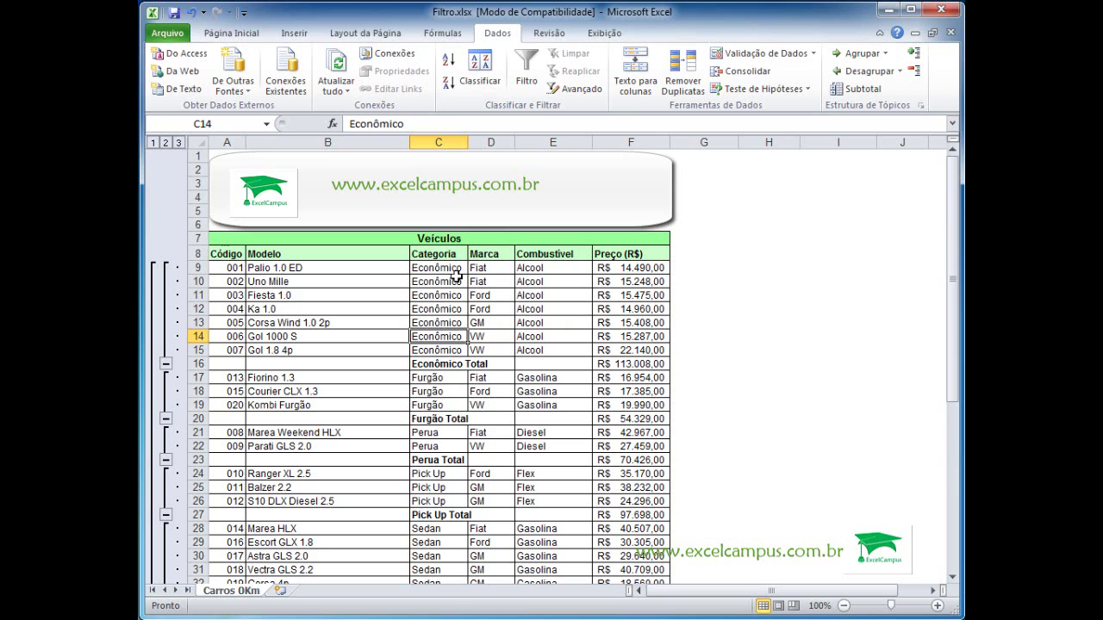
left_click_drag(439, 256, 442, 497)
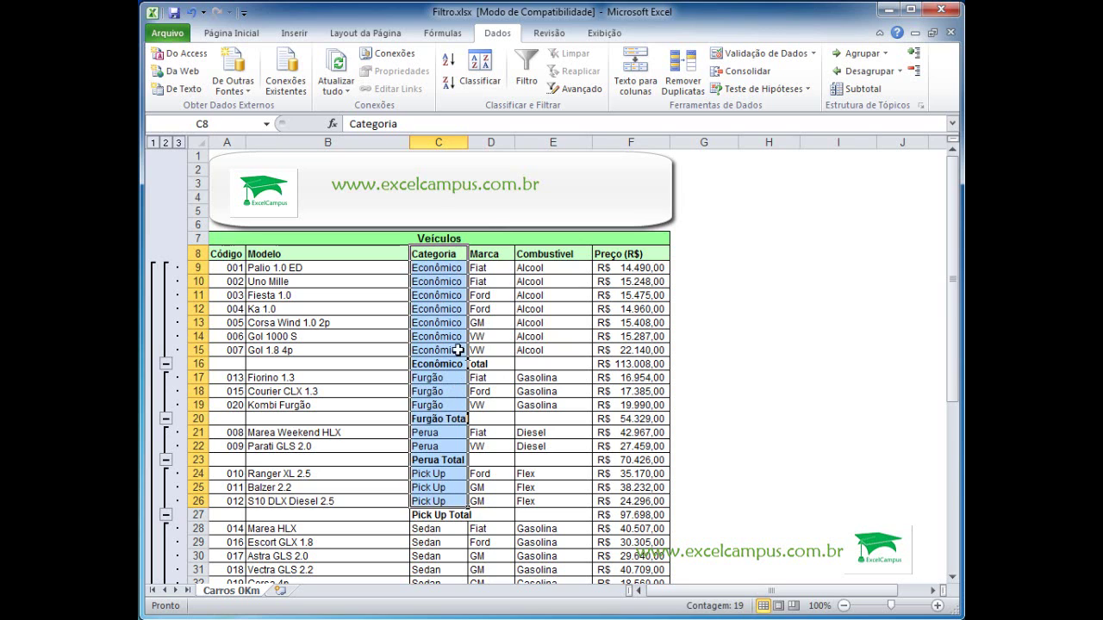
left_click(450, 270)
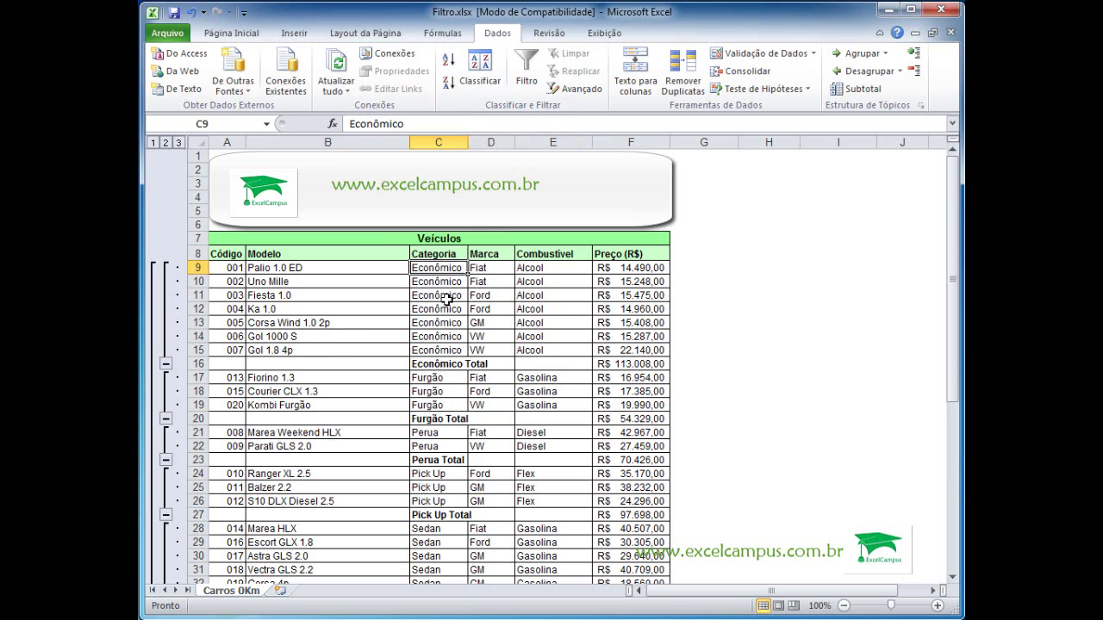
Collapse the Econômico, Furgão, Perua, Pick Up and Sedan detail rows to leave only the category totals.
left_click(168, 367)
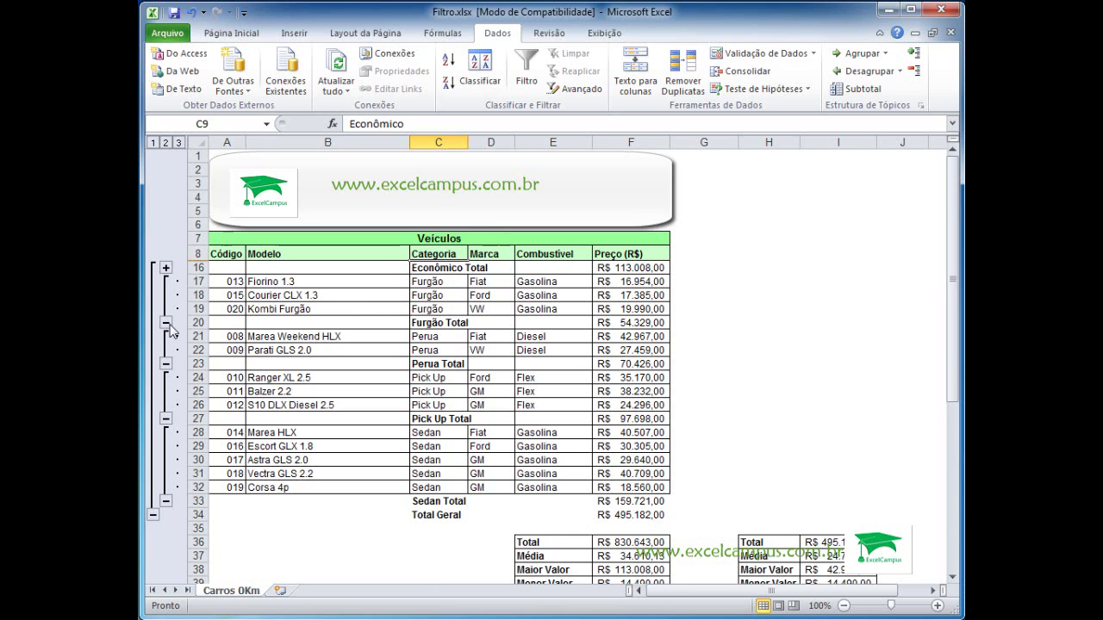
left_click(167, 324)
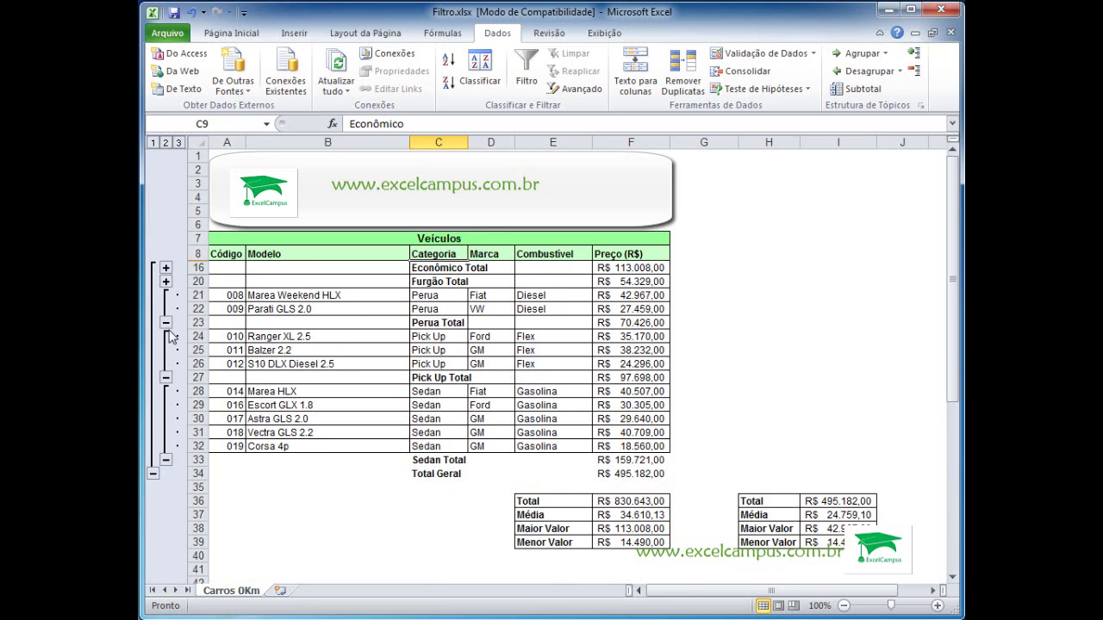
left_click(167, 324)
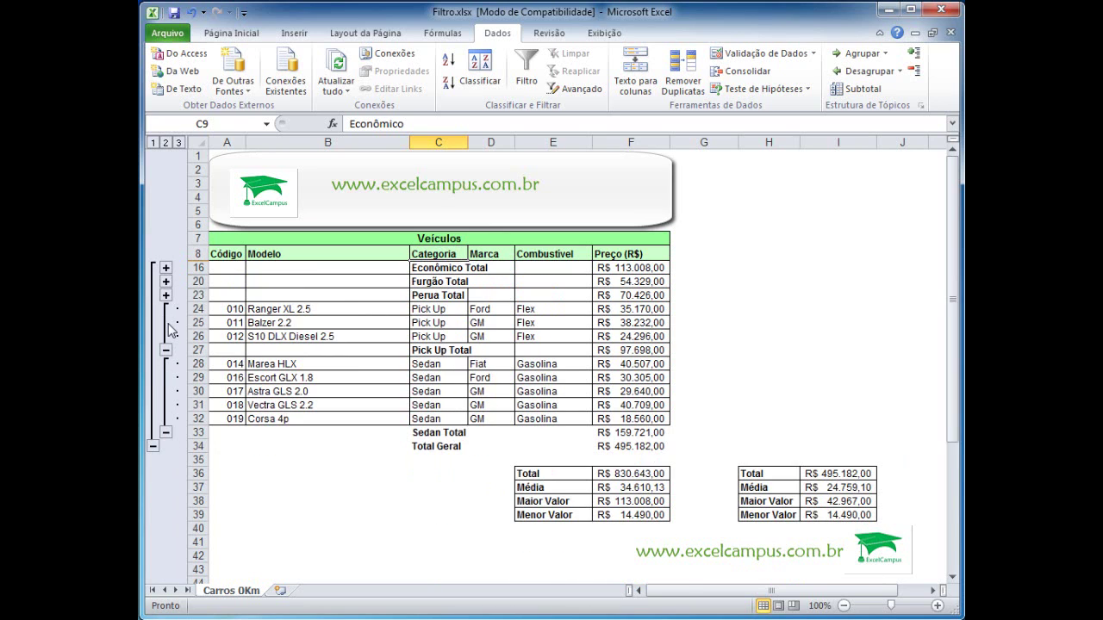
left_click(167, 350)
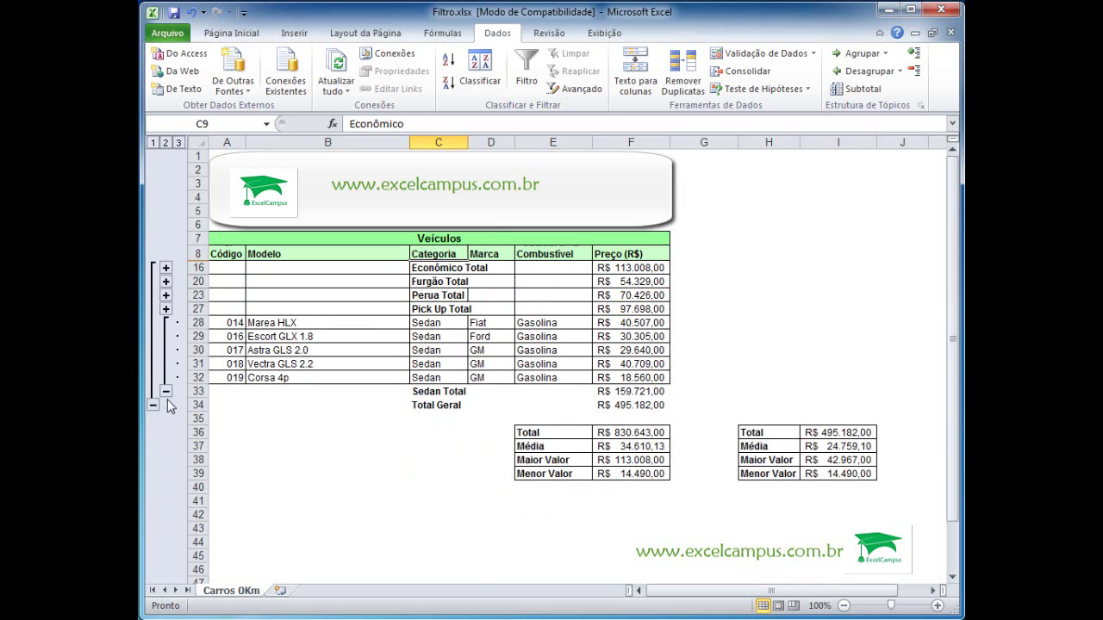
left_click(166, 392)
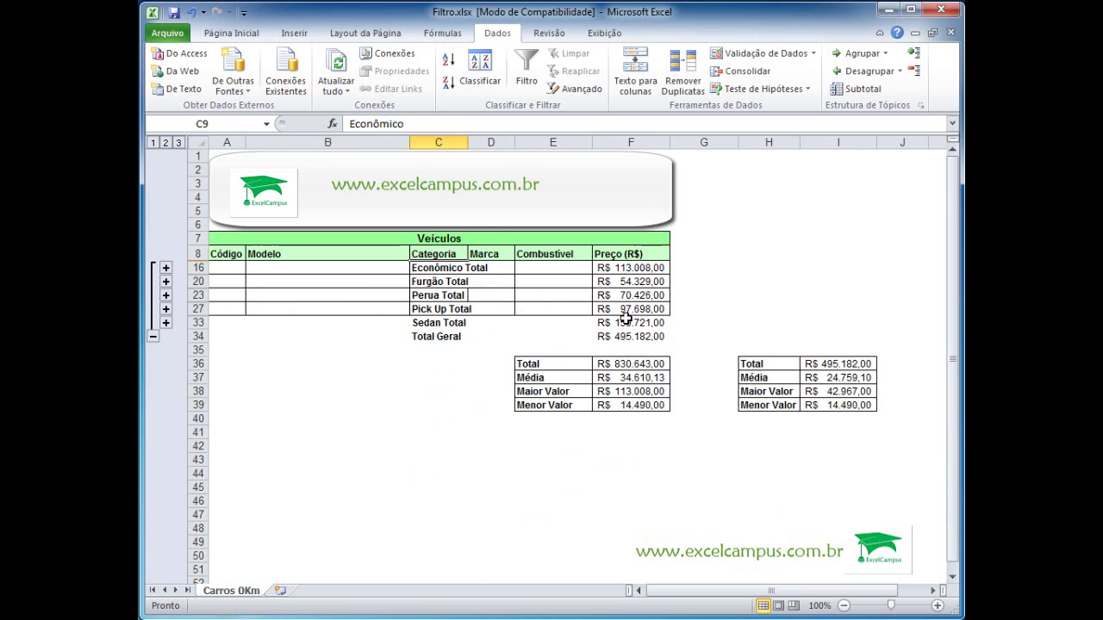
Collapse the whole outline to the Total Geral row, examine it, and expand back to the category totals.
left_click(153, 338)
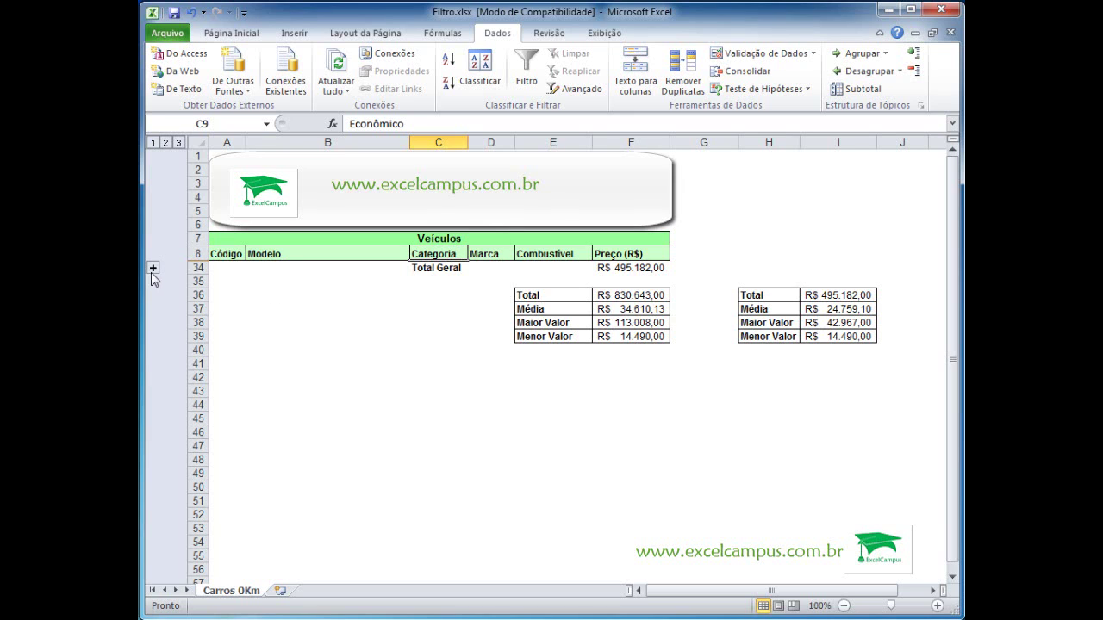
left_click(456, 268)
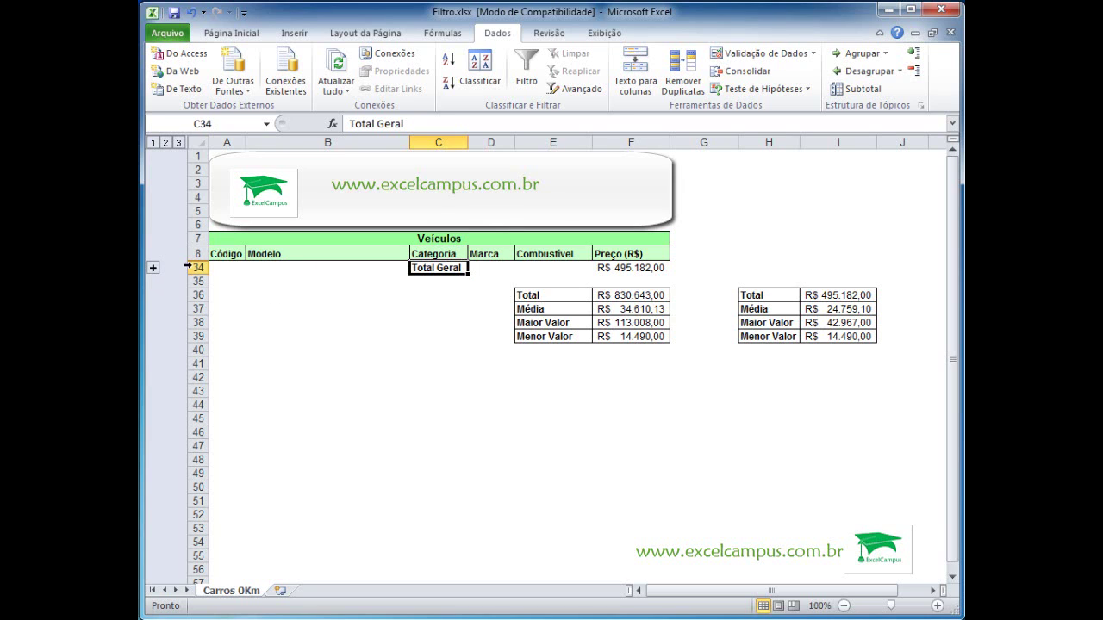
left_click(153, 268)
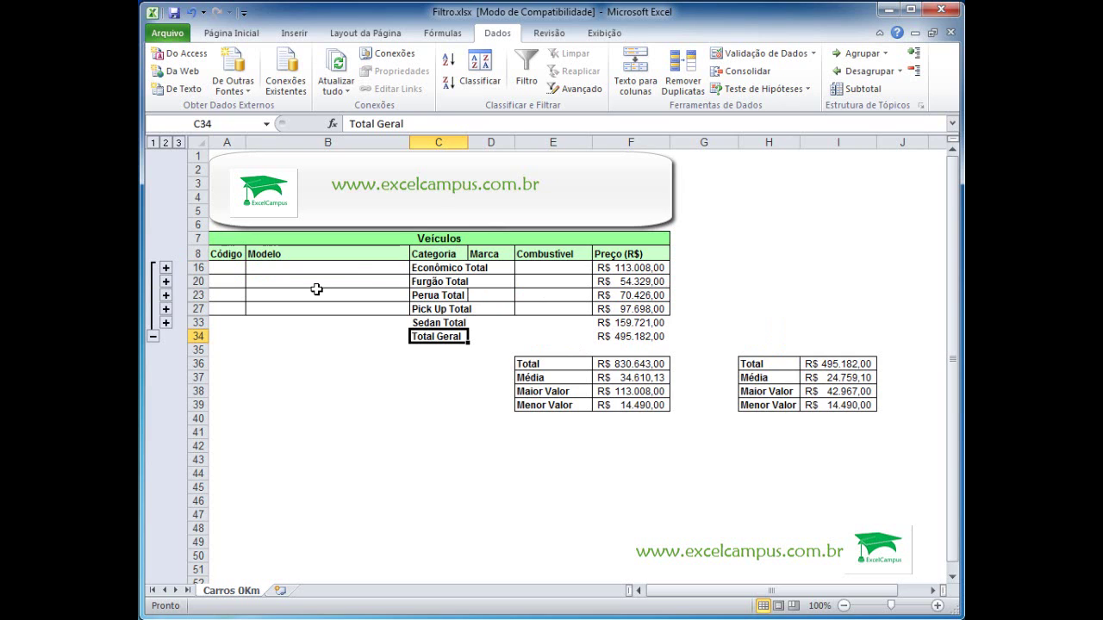
Expand the Econômico and Perua groups one at a time to view their vehicles, collapsing each again.
left_click(166, 268)
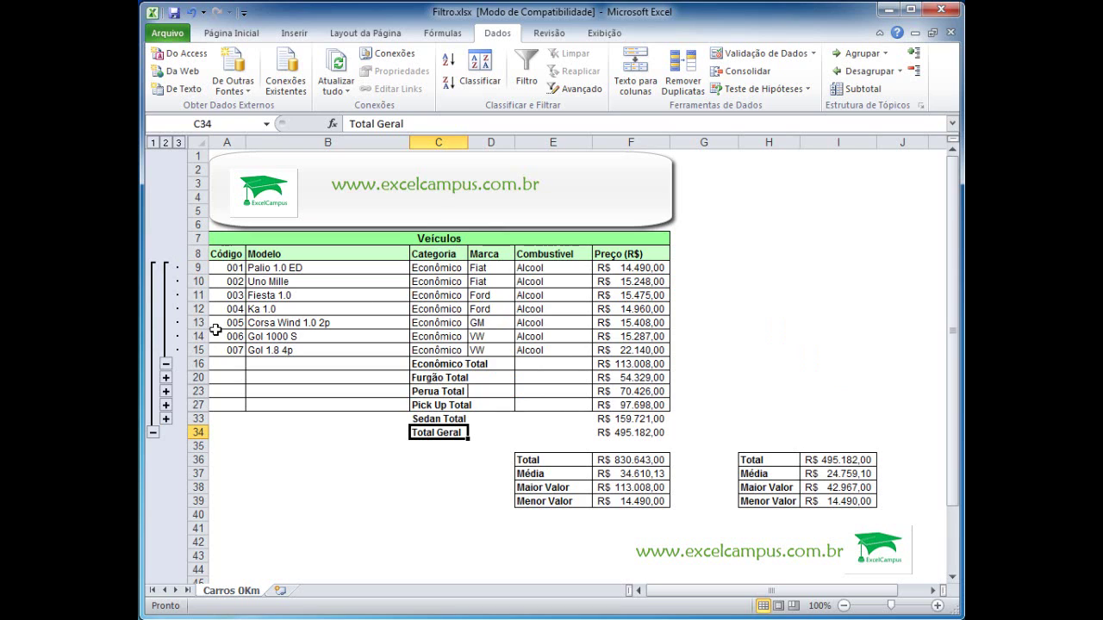
left_click(169, 363)
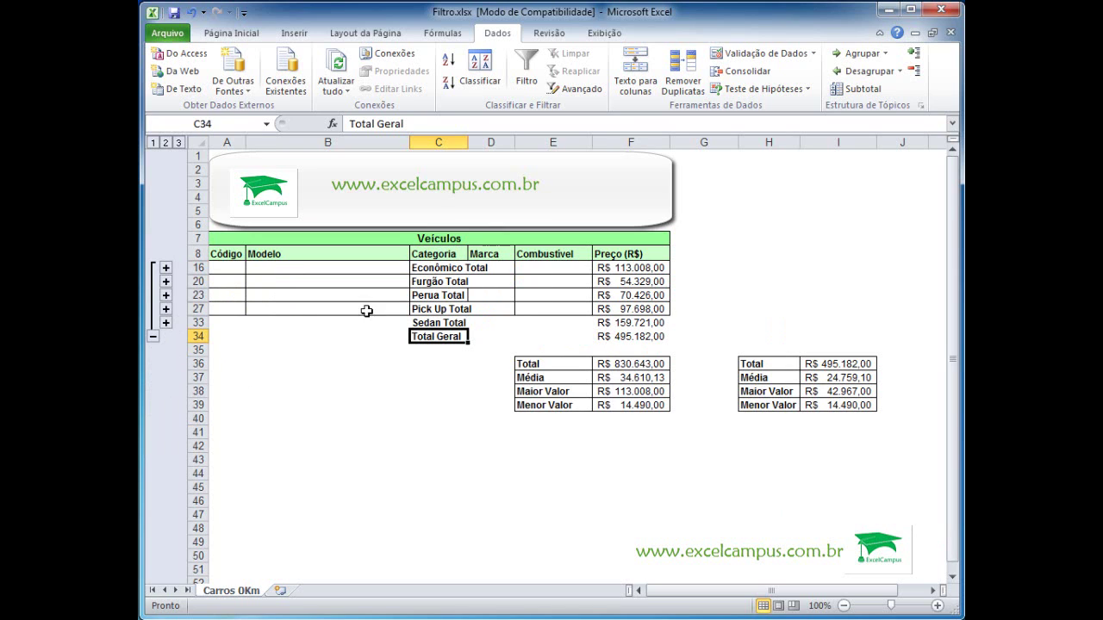
left_click(167, 295)
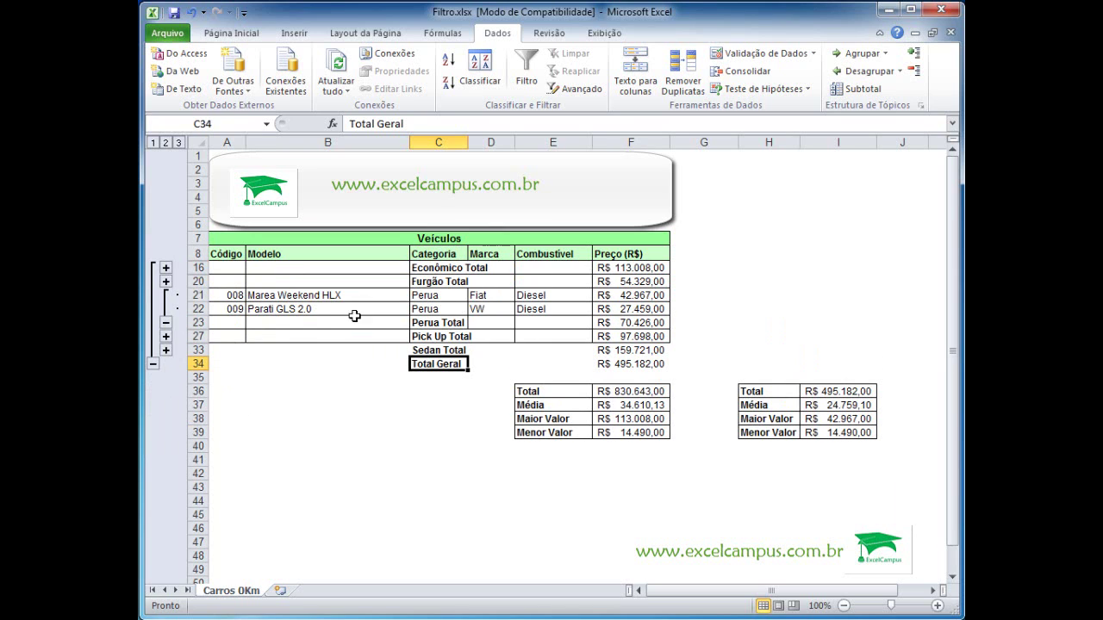
left_click(167, 323)
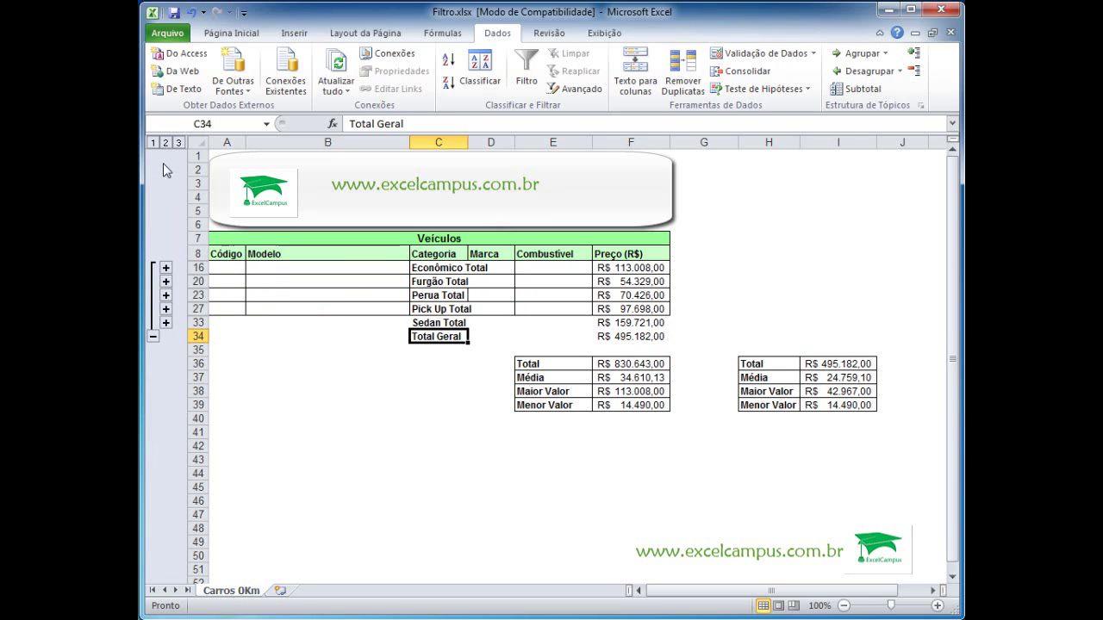
Switch the whole outline between grand total, category totals and full detail to compare levels 1, 2 and 3, ending at level 3.
left_click(154, 144)
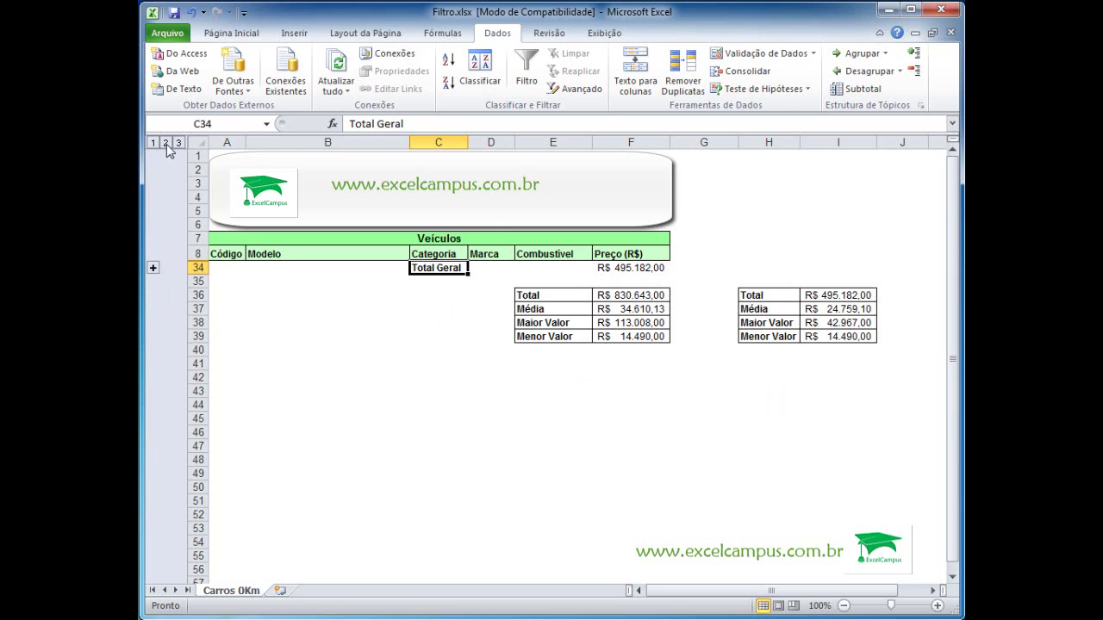
left_click(166, 143)
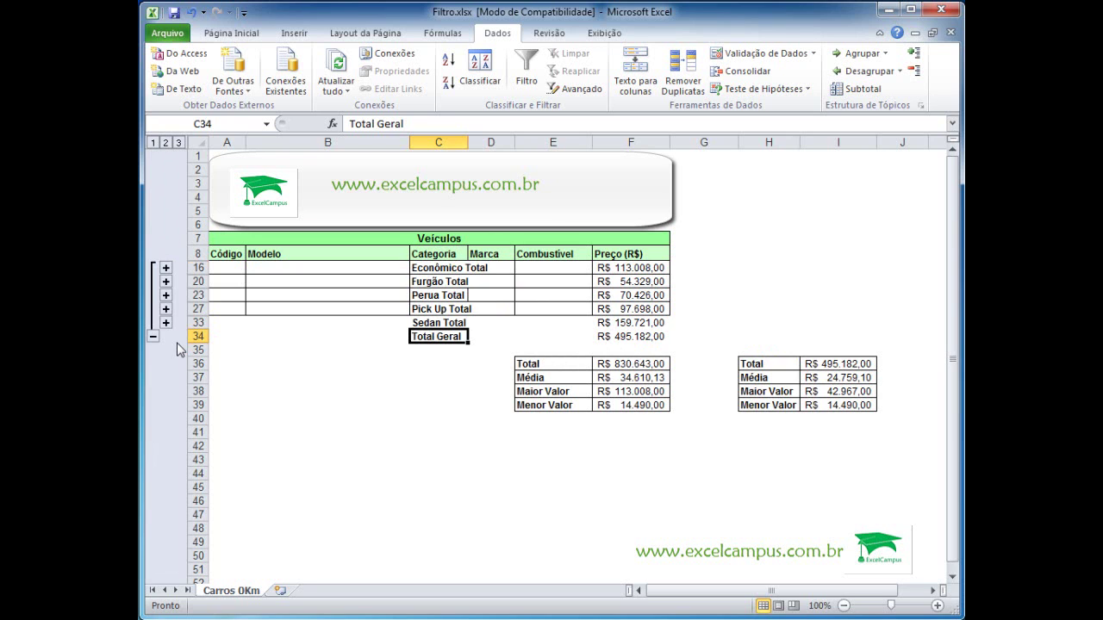
left_click(179, 143)
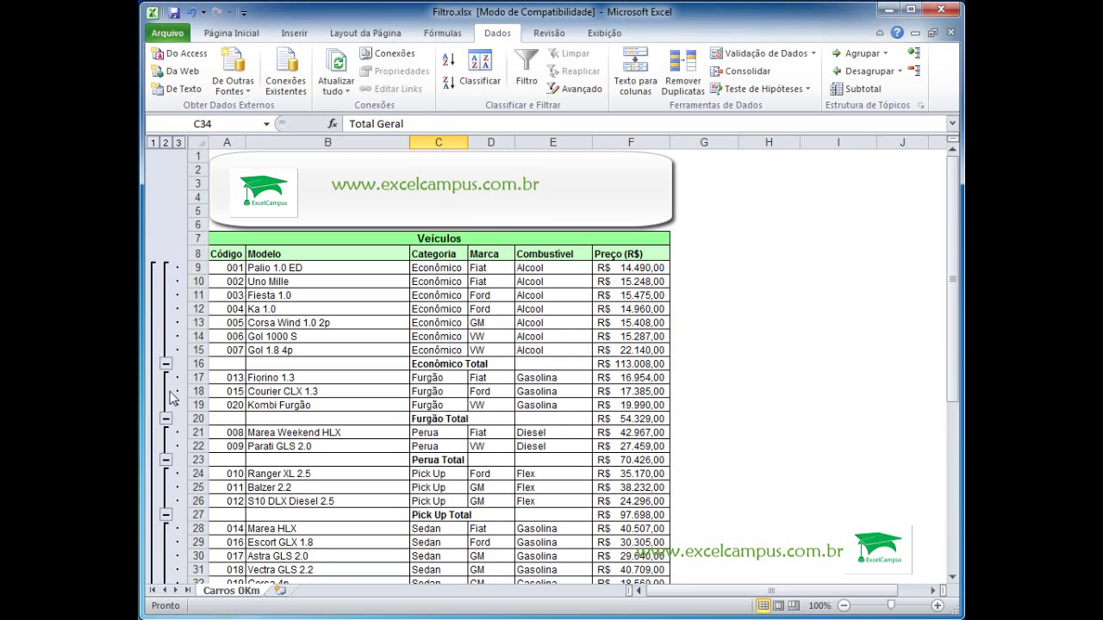
left_click(152, 143)
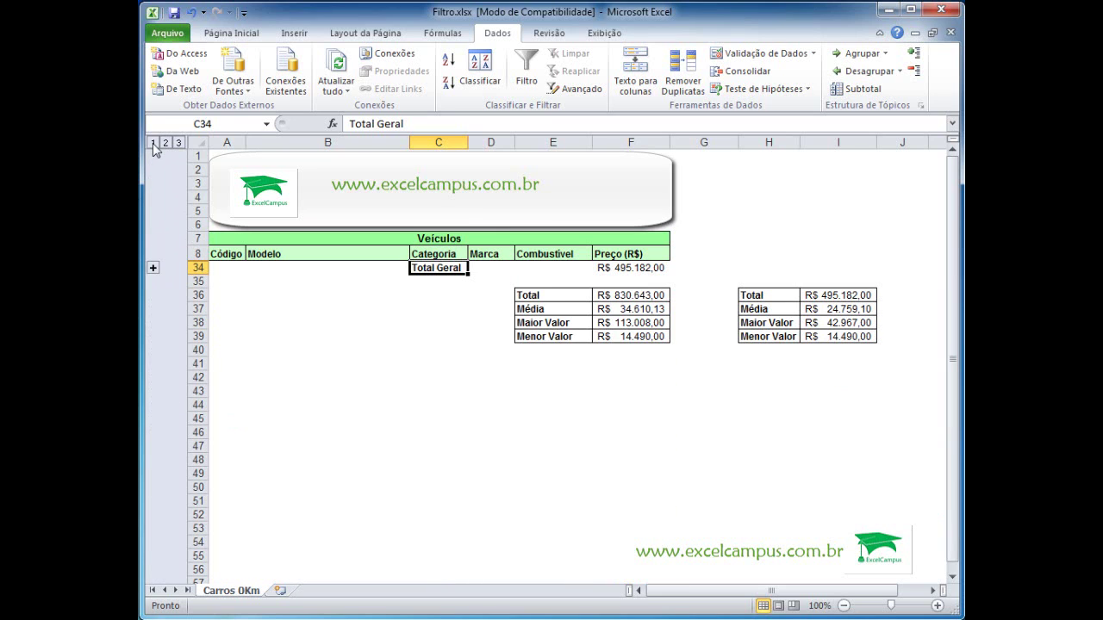
left_click(166, 143)
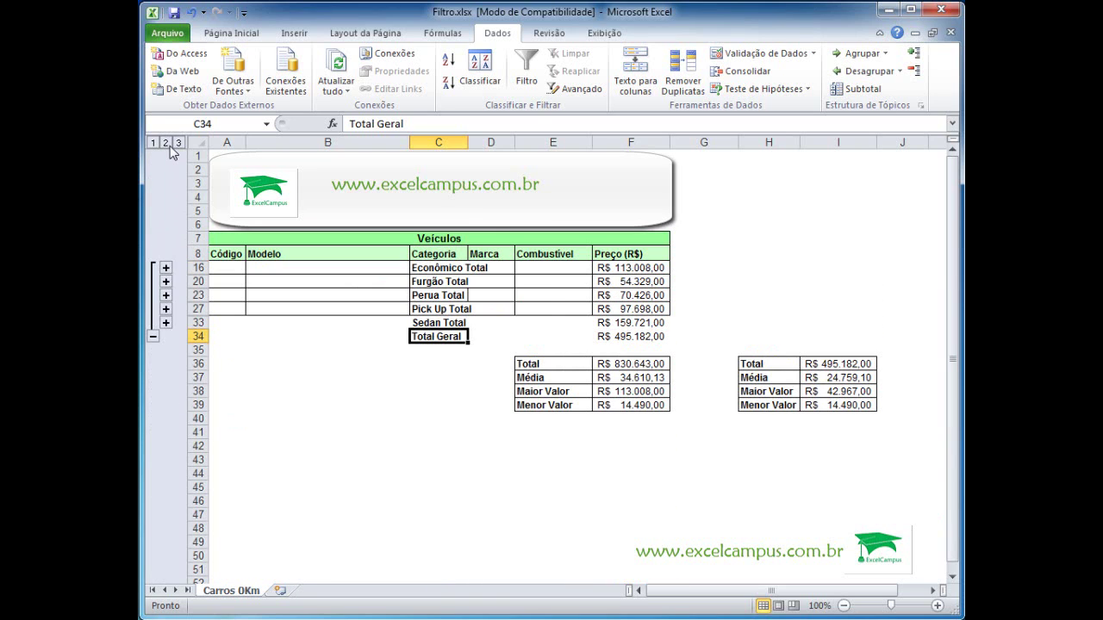
left_click(153, 143)
left_click(178, 144)
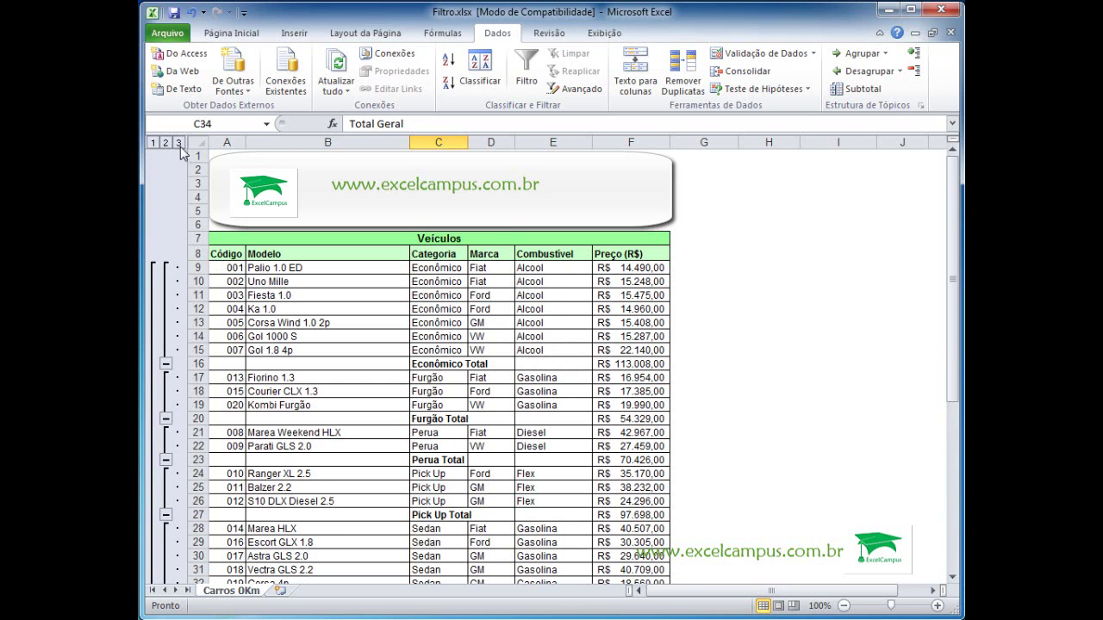
Collapse the Econômico, Furgão and Perua groups individually and expand all three again.
scroll(383, 366, "down", 1)
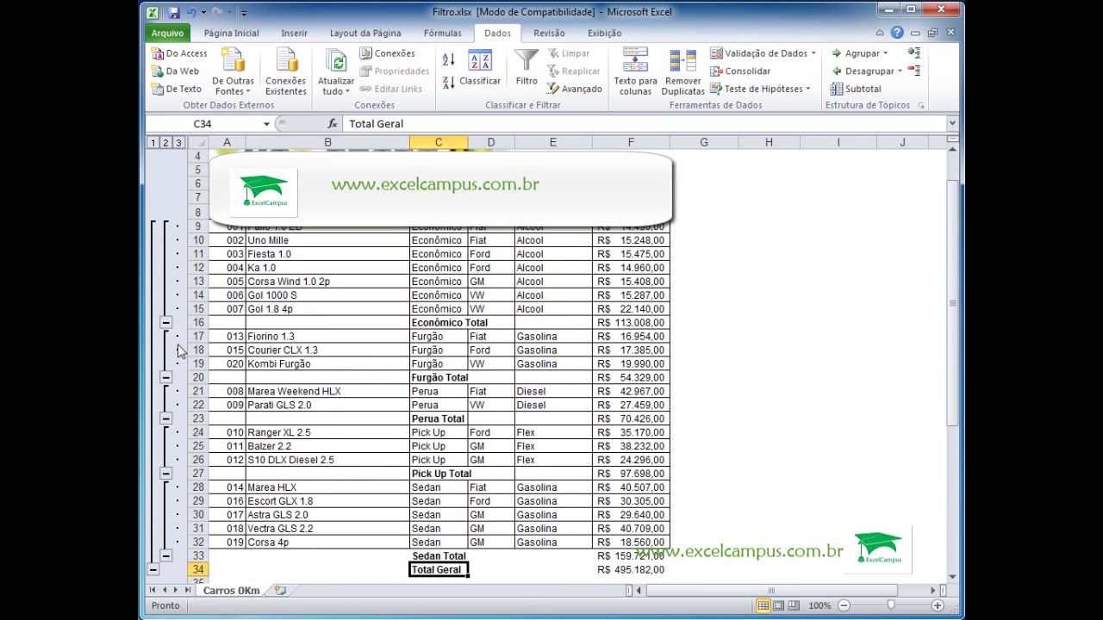
left_click(166, 323)
left_click(165, 283)
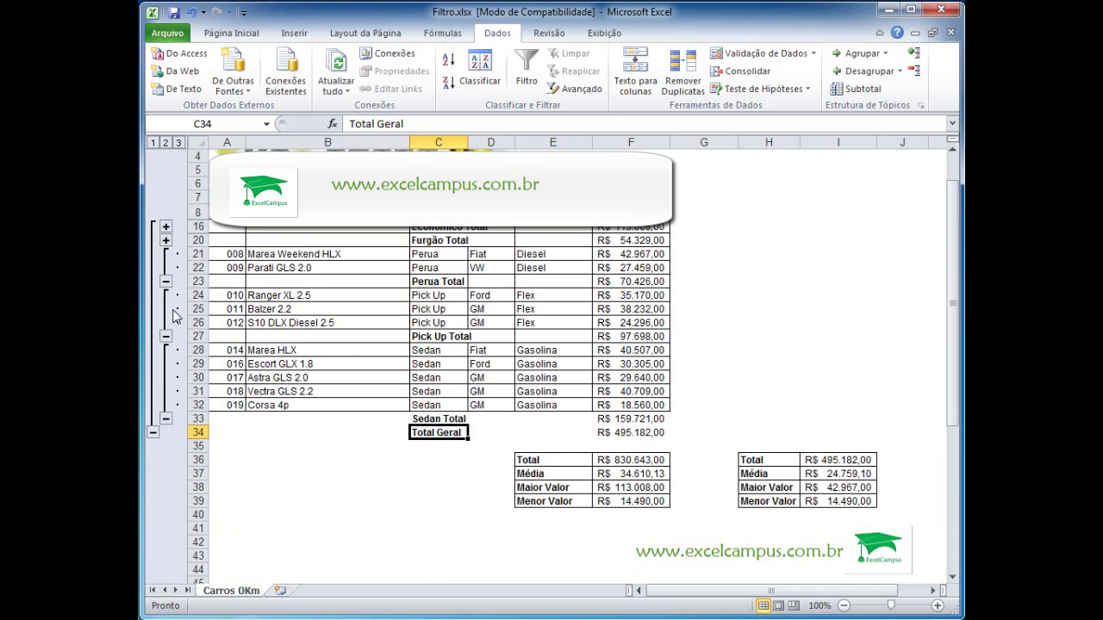
left_click(166, 281)
left_click(165, 241)
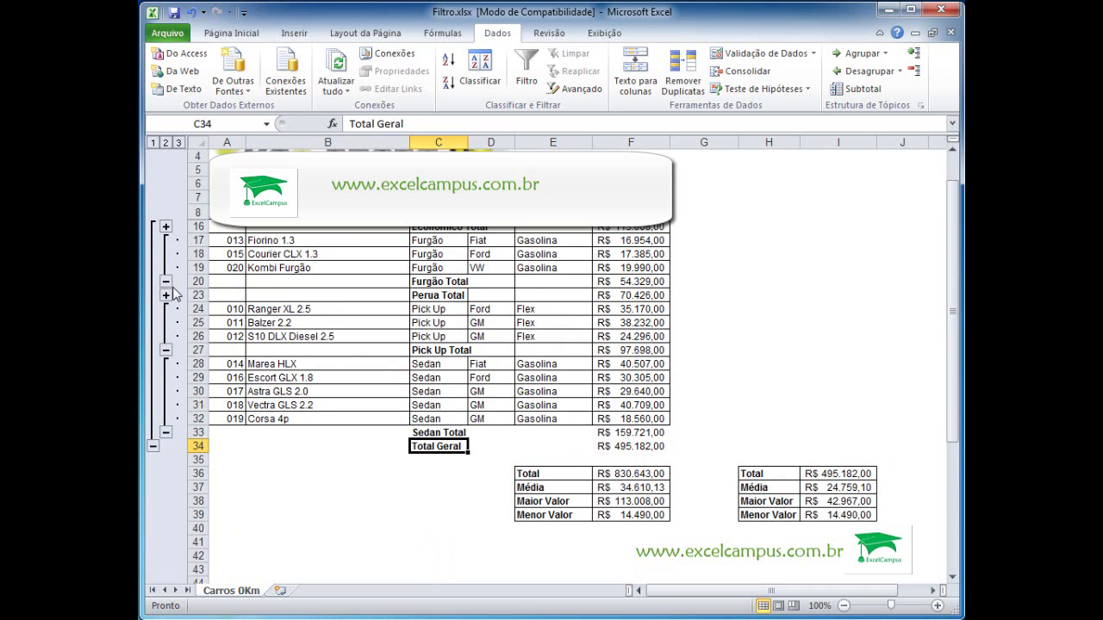
left_click(165, 296)
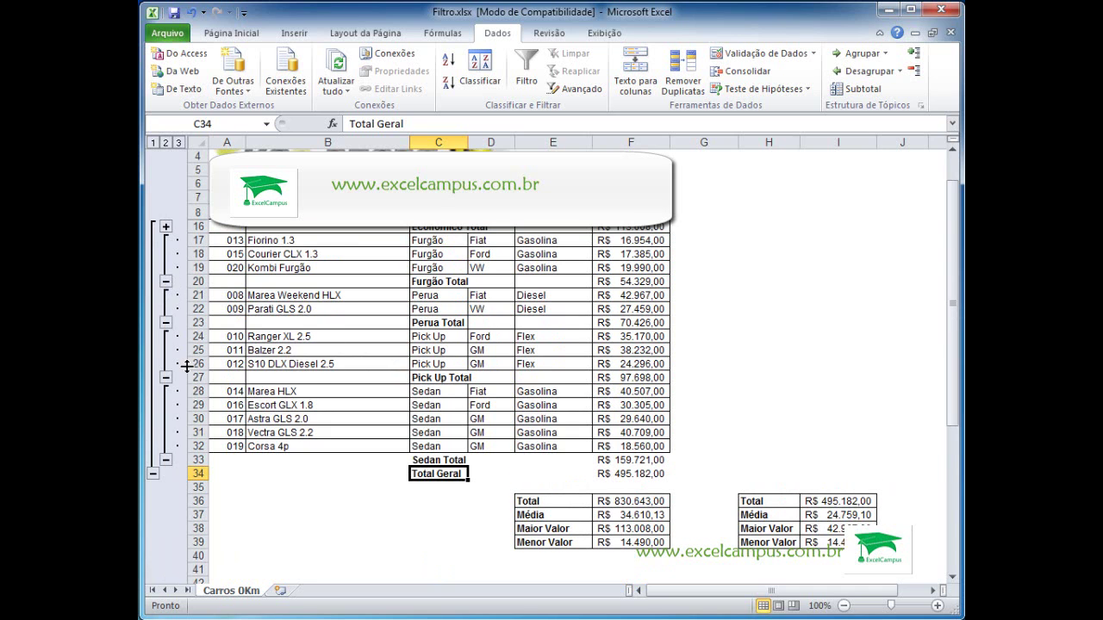
left_click(165, 227)
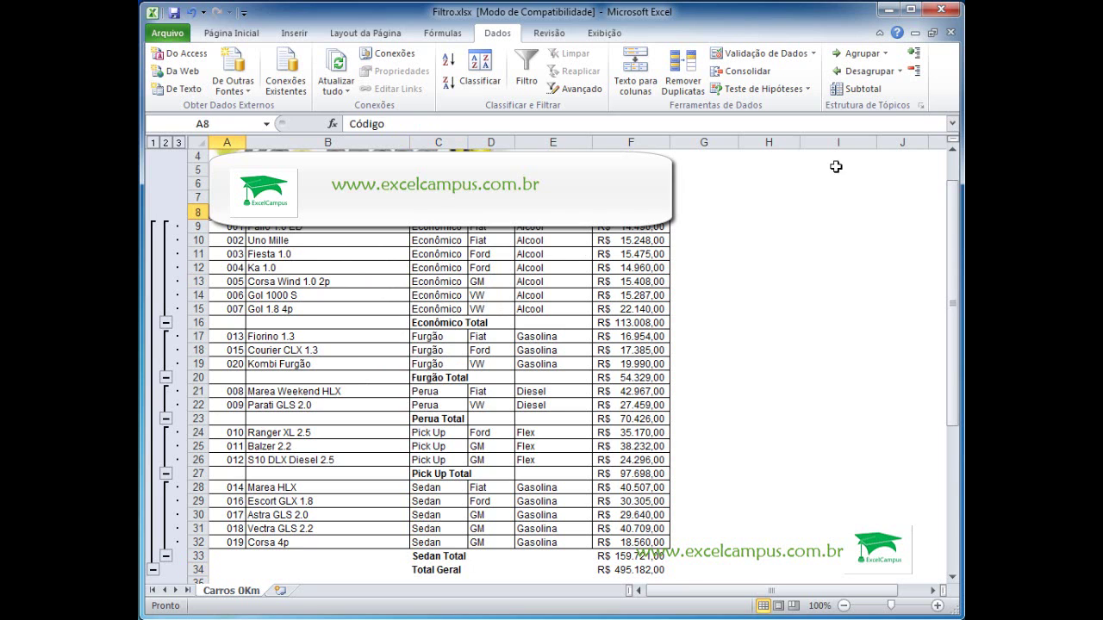
Add Contagem subtotals on Combustível and Preço (R$) at each change in Categoria, with Substituir subtotais atuais disabled to keep the existing sums.
left_click(860, 90)
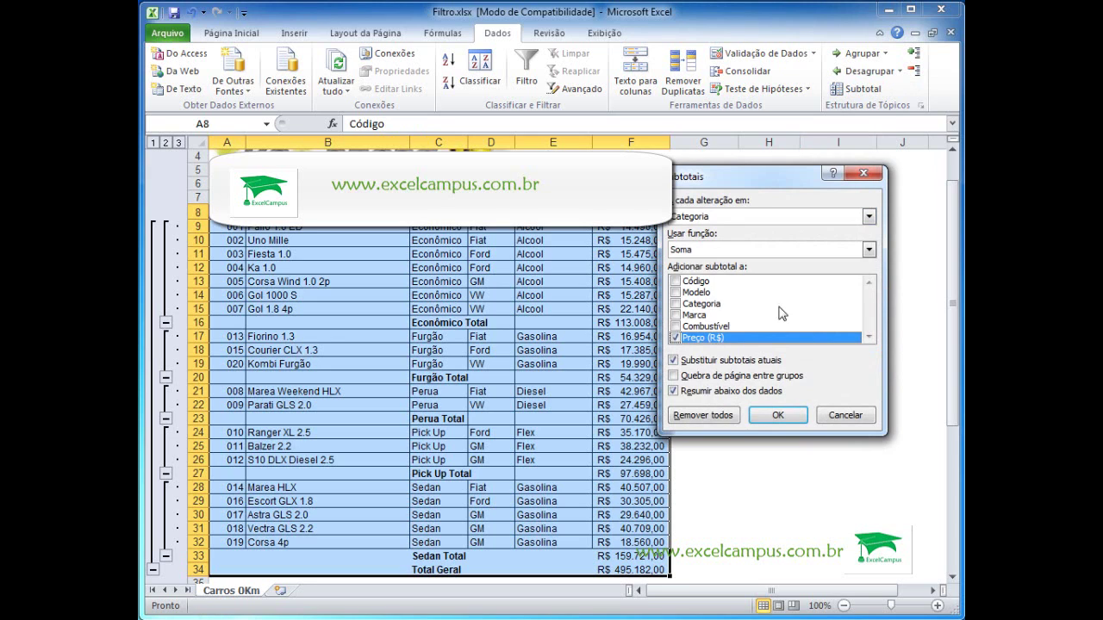
left_click(869, 249)
left_click(869, 249)
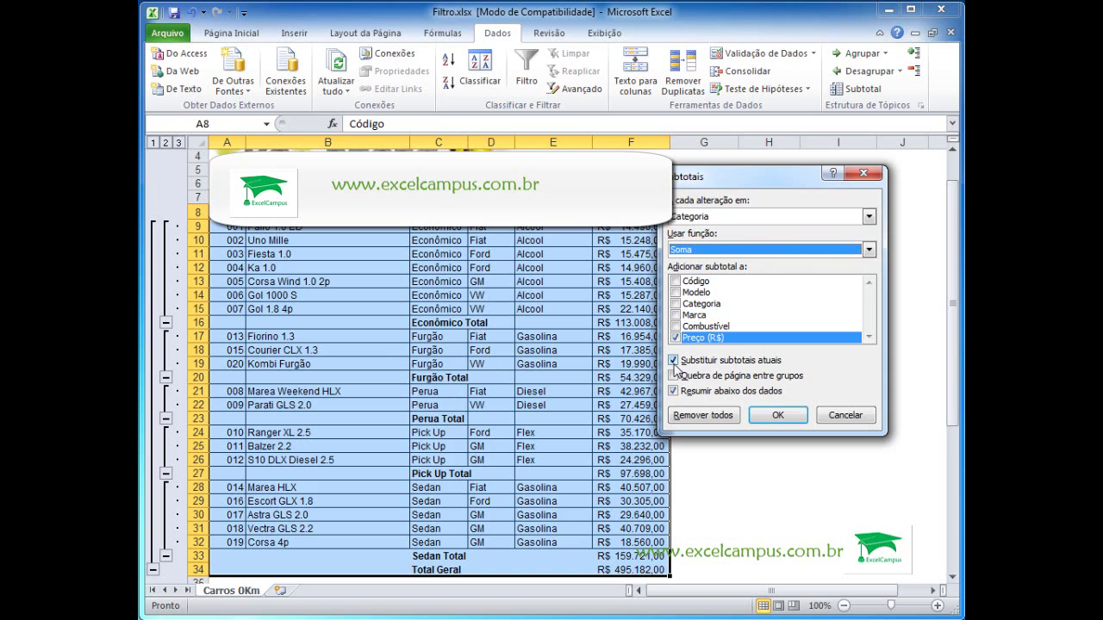
left_click(674, 361)
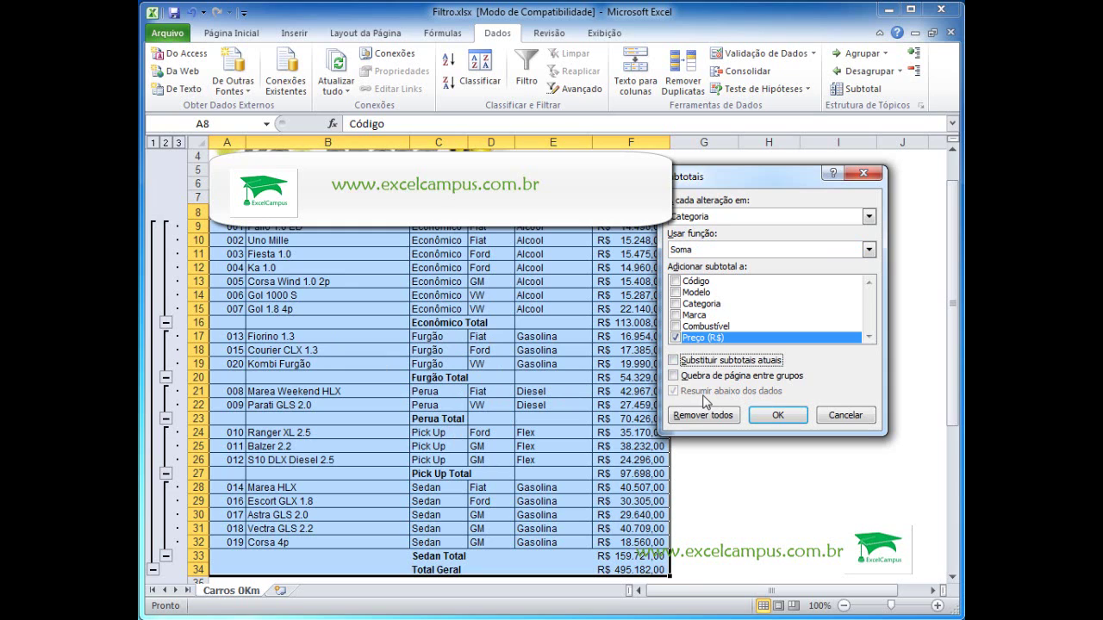
left_click(677, 328)
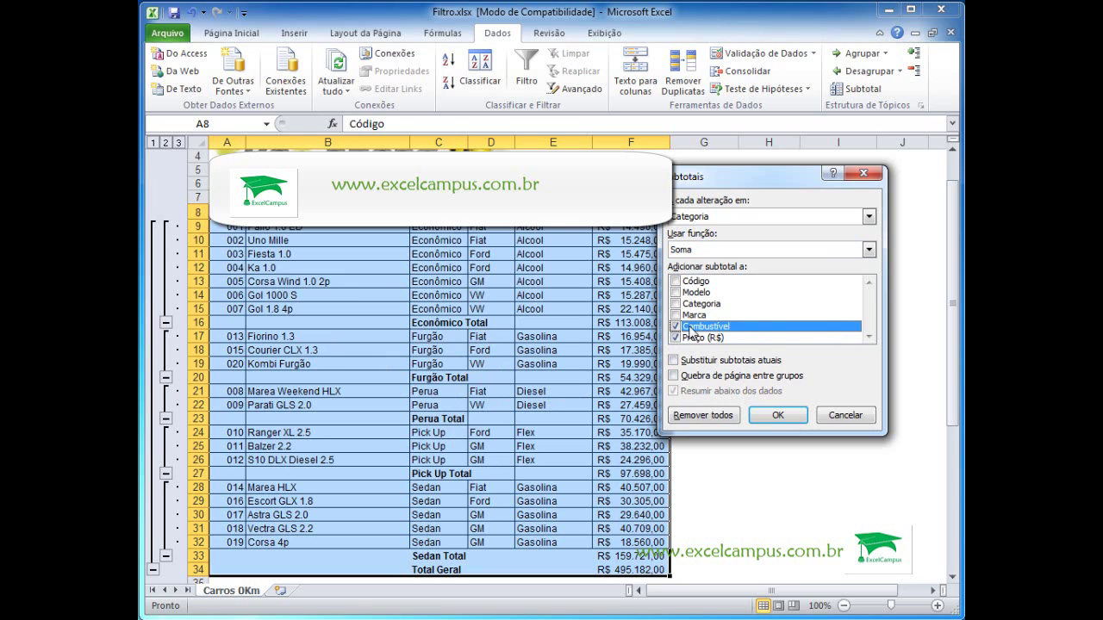
left_click(869, 250)
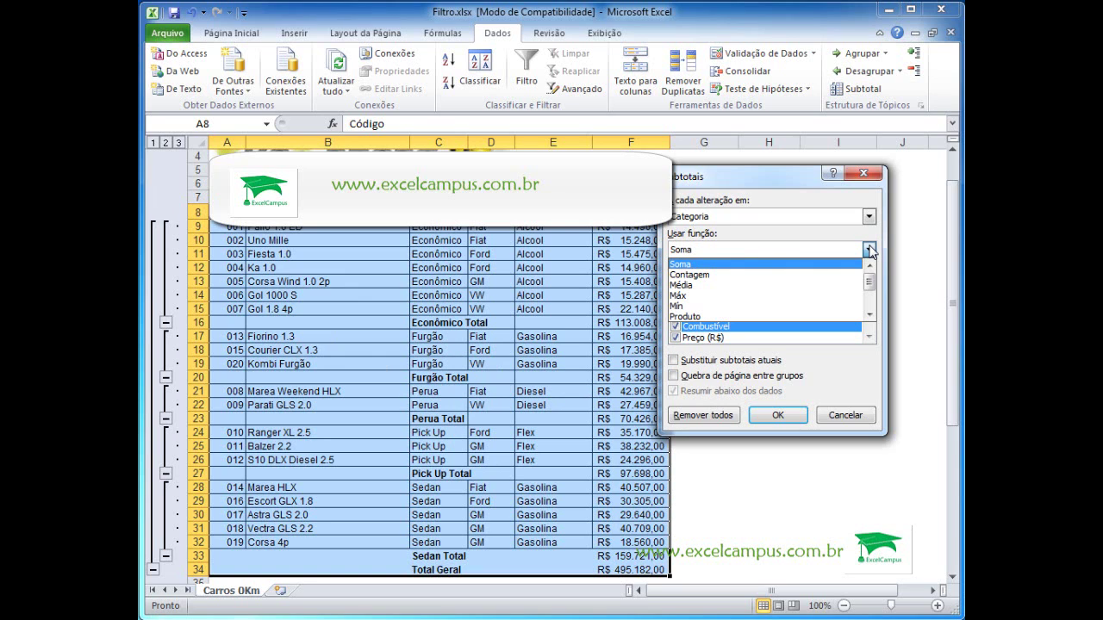
left_click(726, 276)
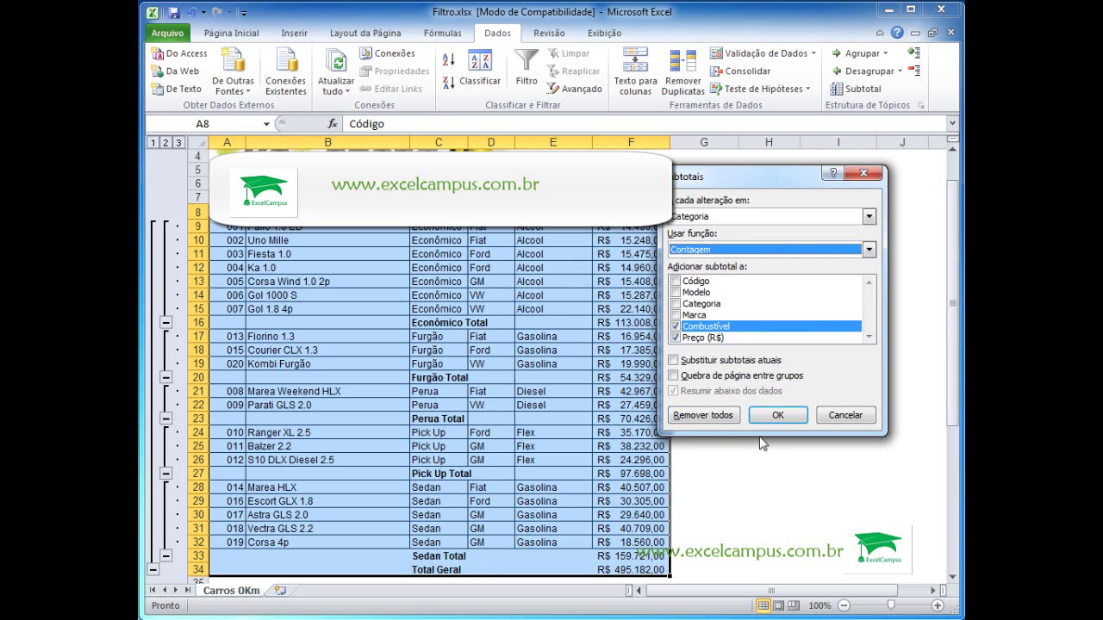
left_click(780, 417)
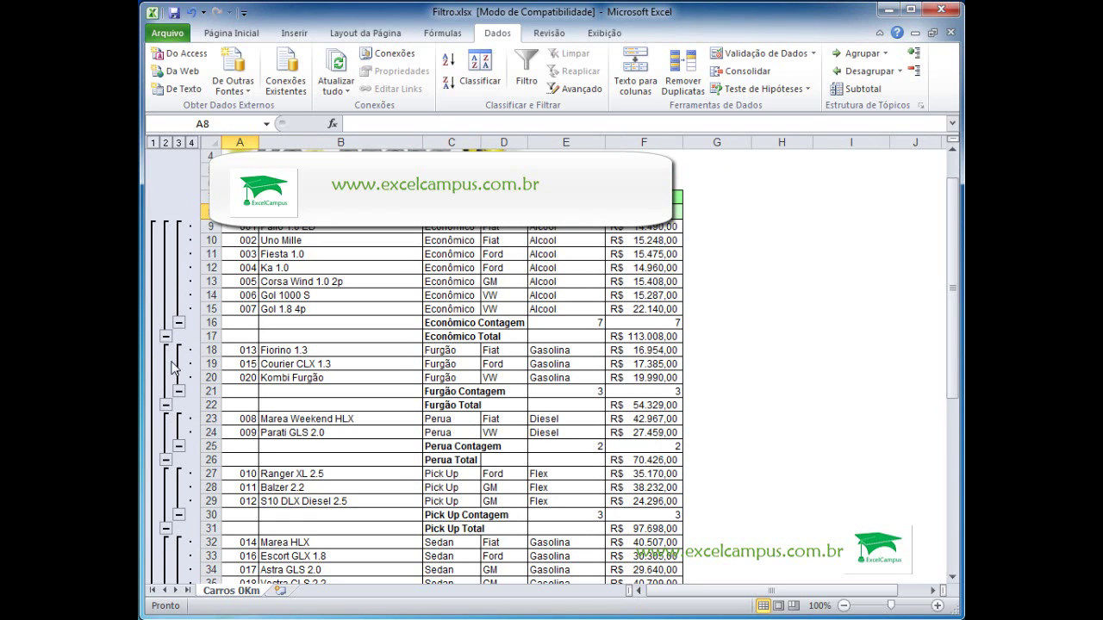
Examine the Econômico Contagem row's label and its Combustível and Preço count formulas, plus the Econômico Total label.
left_click(464, 324)
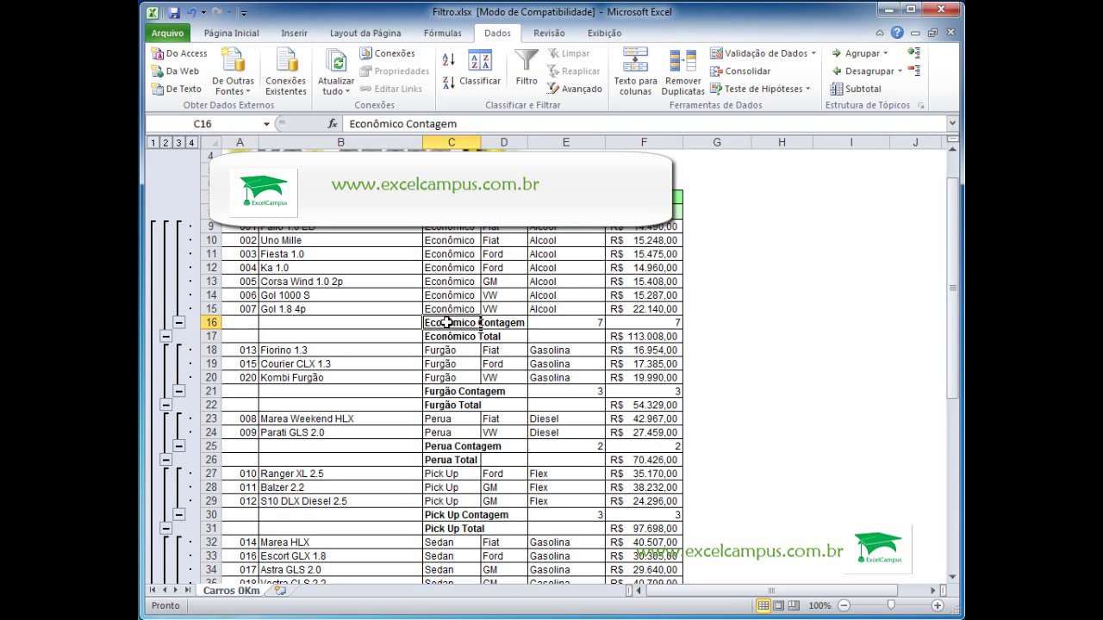
left_click(503, 323)
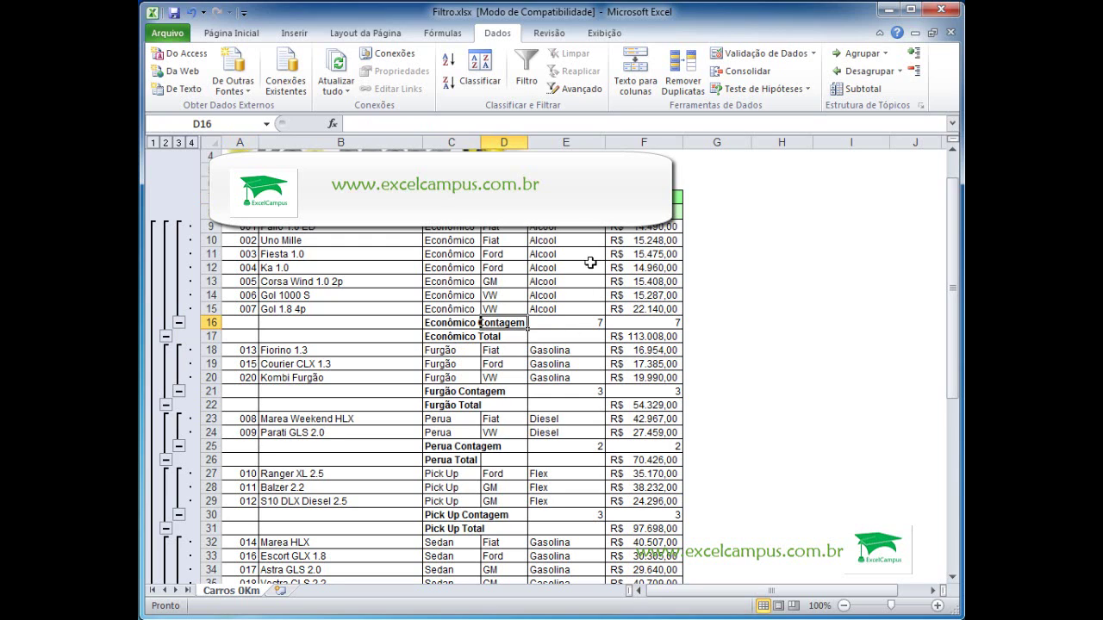
left_click(590, 322)
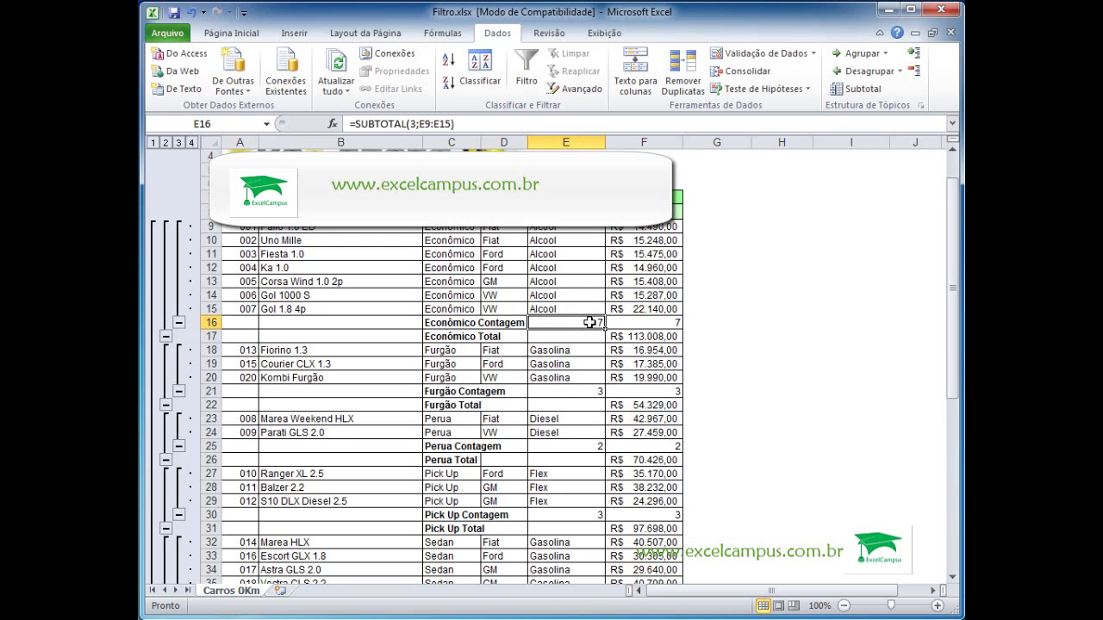
left_click(661, 321)
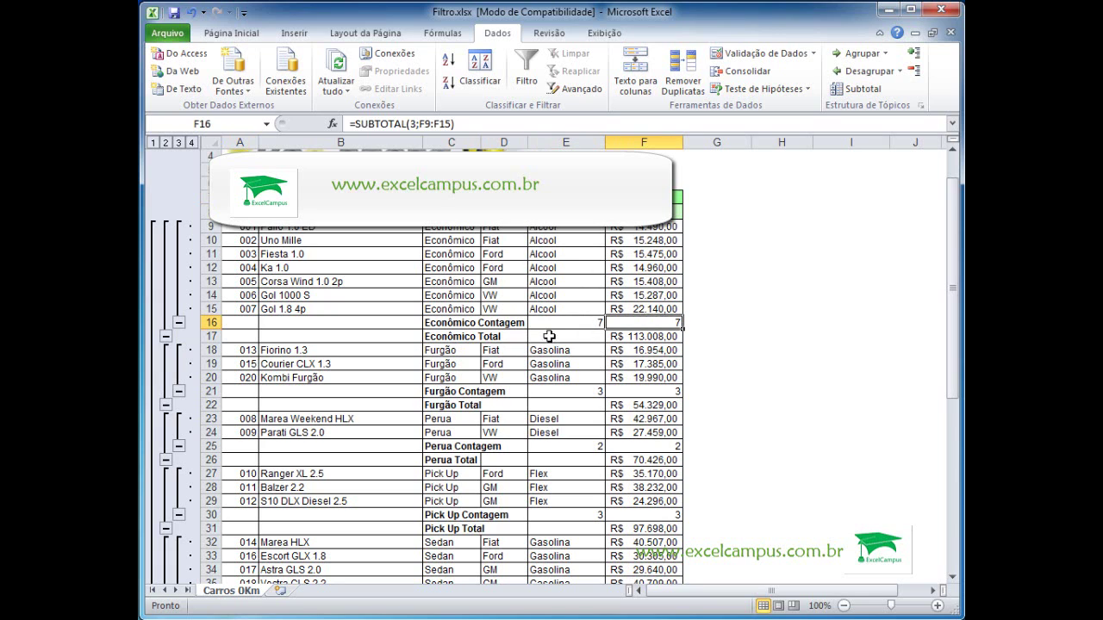
left_click(444, 336)
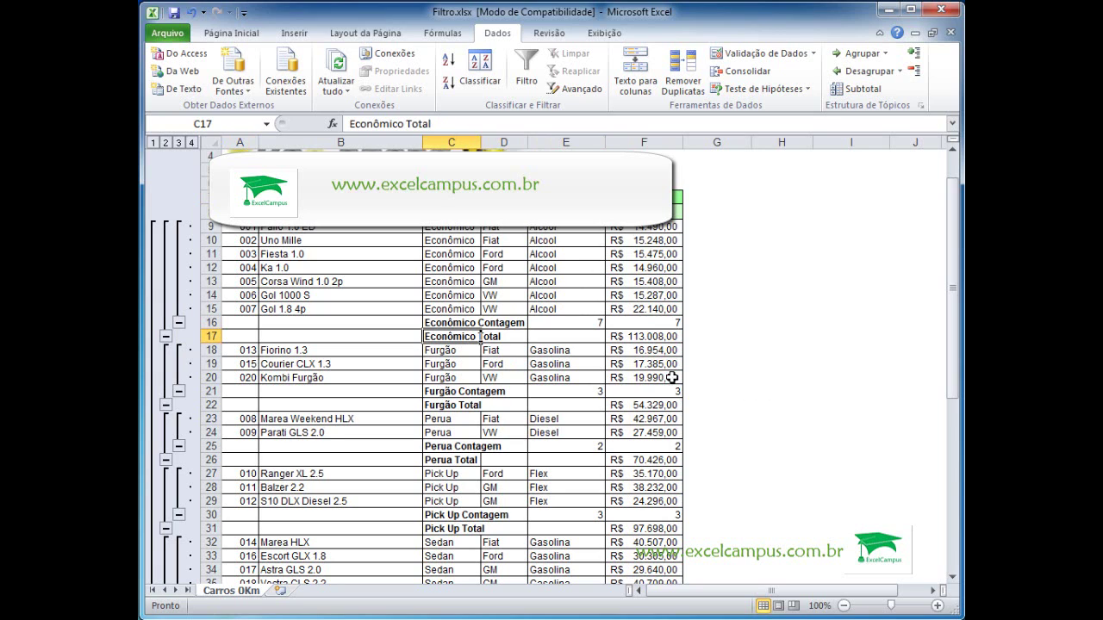
Check the Econômico Total price formula and collapse the vehicle rows above the Contagem row of each of the five categories.
left_click(648, 336)
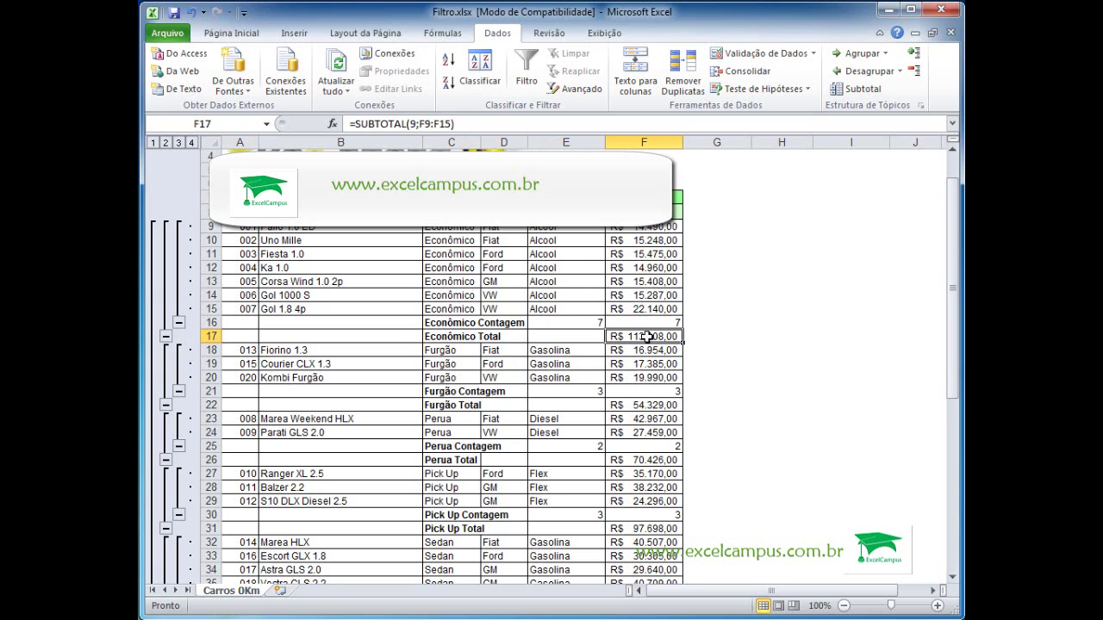
left_click(179, 324)
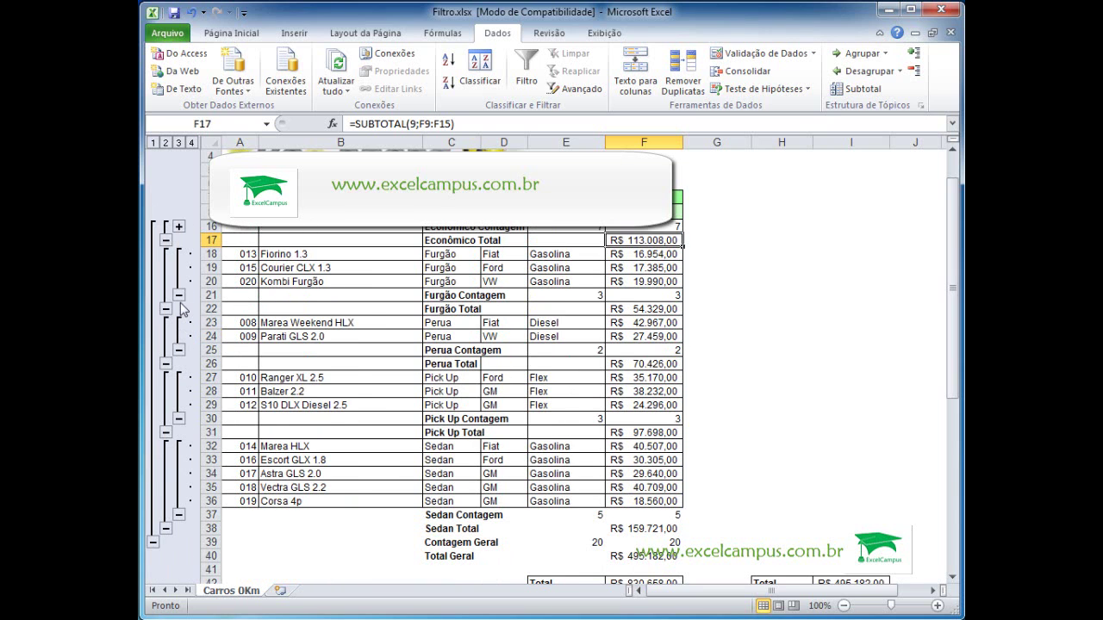
left_click(179, 295)
left_click(180, 310)
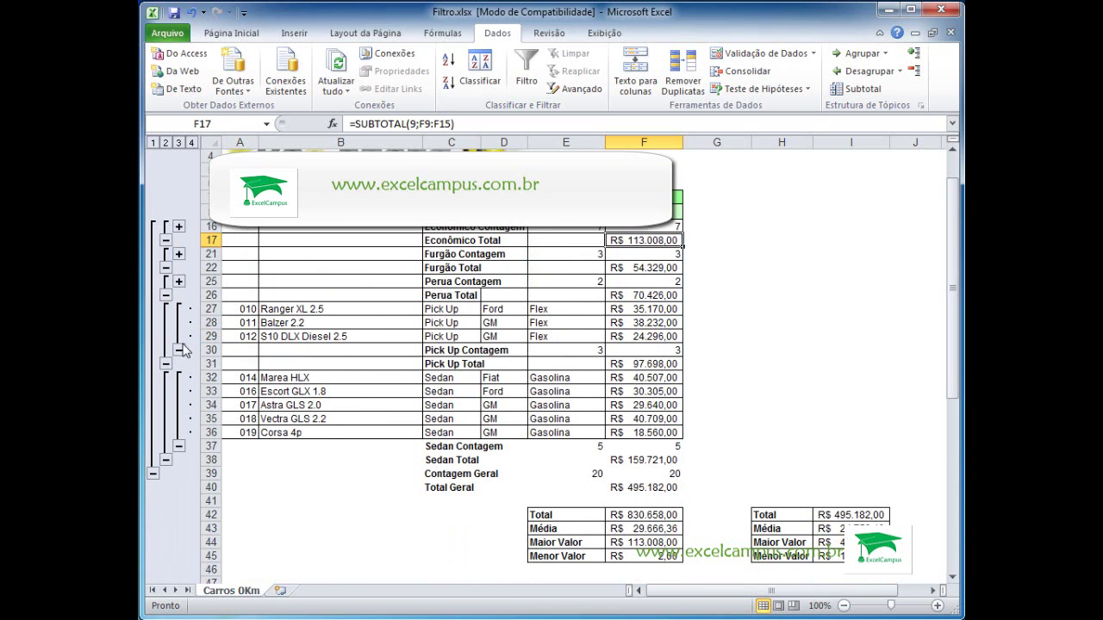
left_click(180, 350)
left_click(180, 405)
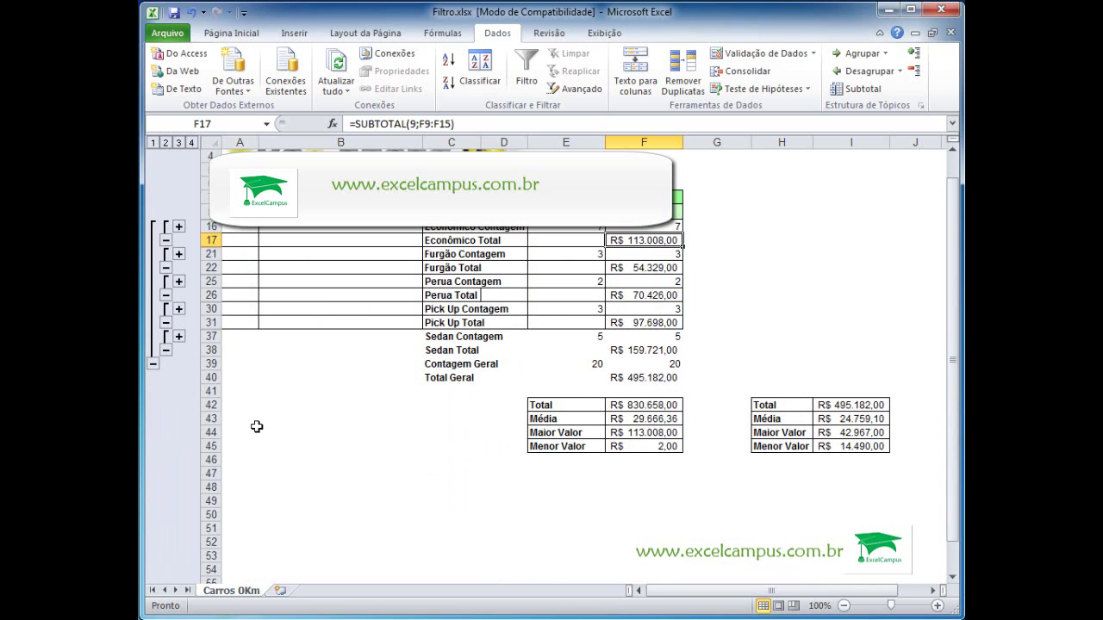
Collapse the Sedan, Pick Up and Perua groups to their Total rows, and switch the whole outline through levels 2, 3 and 4.
left_click(166, 350)
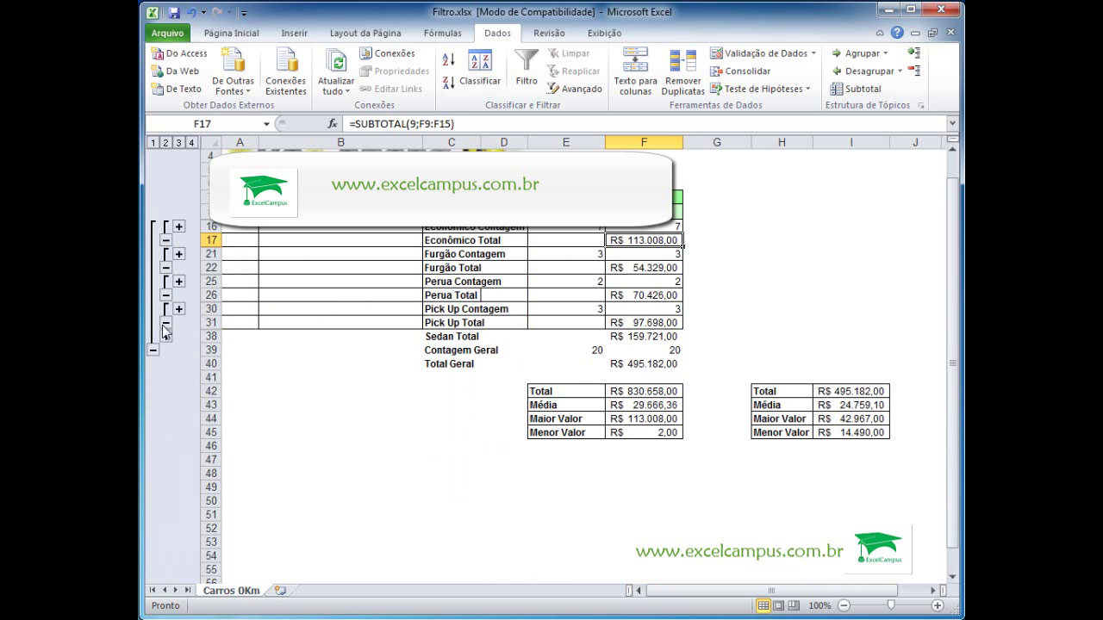
left_click(166, 322)
left_click(165, 294)
left_click(165, 143)
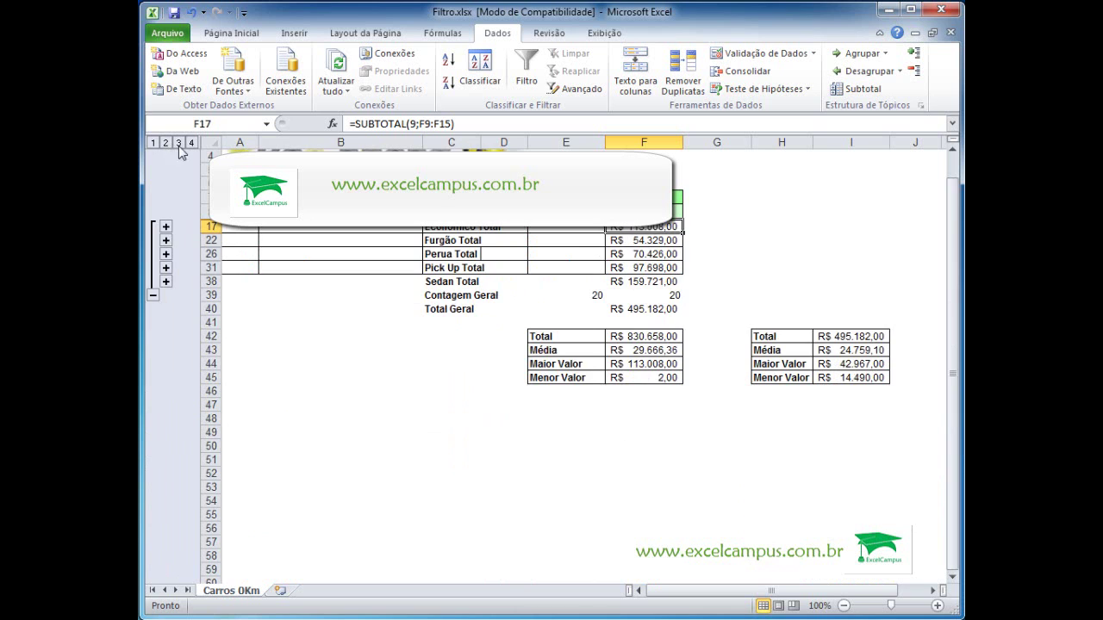
left_click(179, 143)
left_click(191, 143)
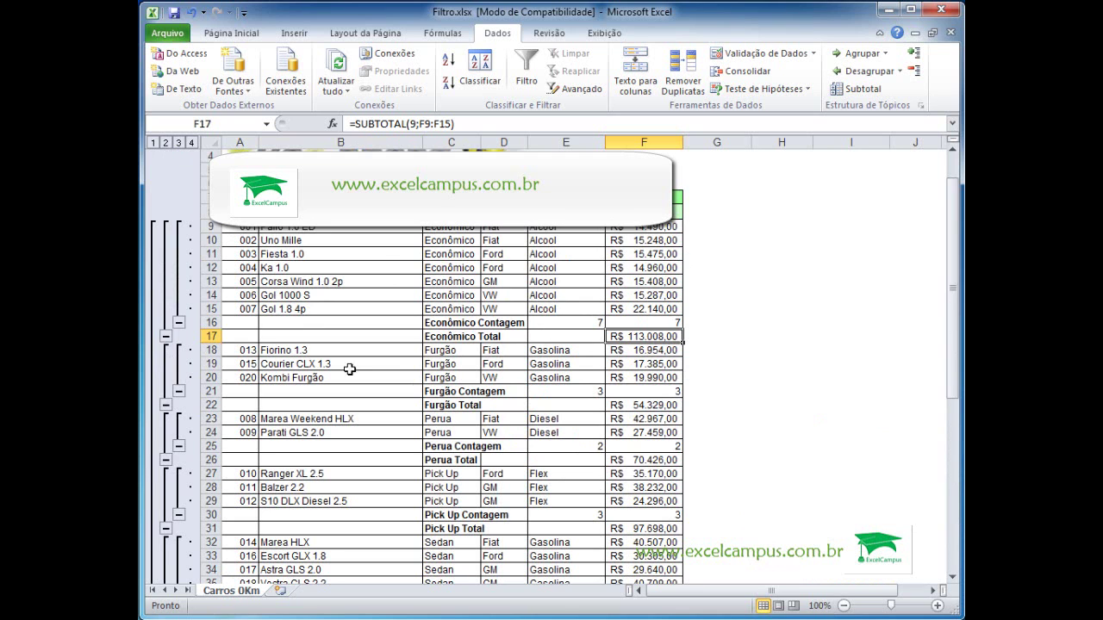
Open the Subtotal settings for the vehicle price table.
left_click(860, 89)
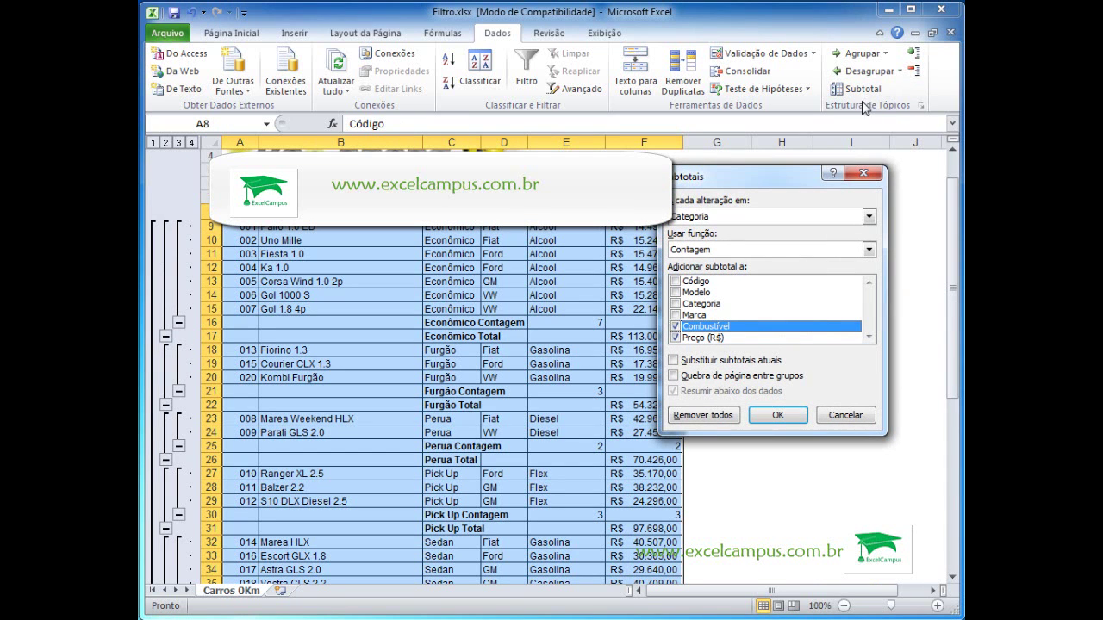